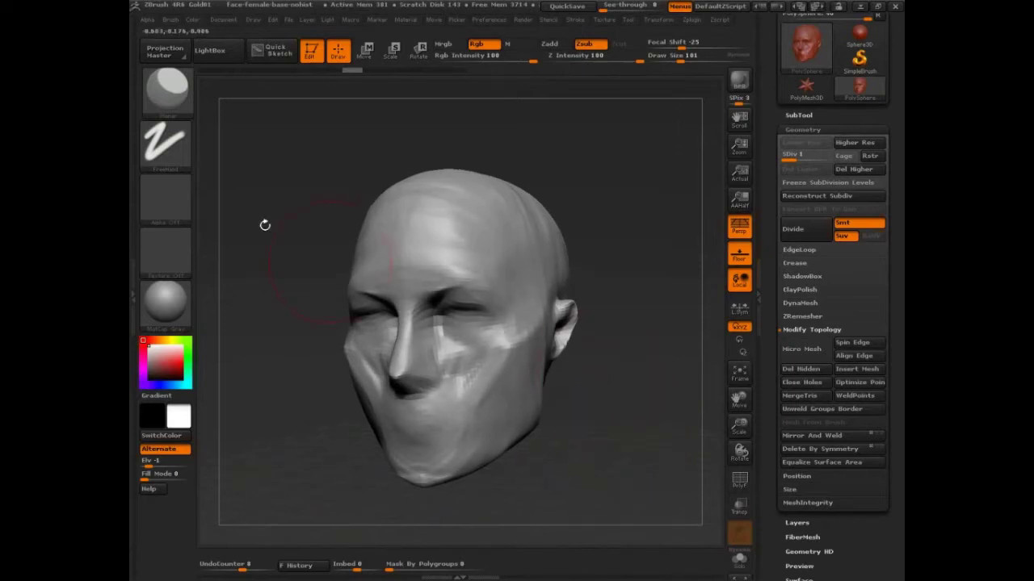
- Look through the 3D sculpting brushes, including Elastic, Spiral, Move Elastic and SliceCurve
click(167, 91)
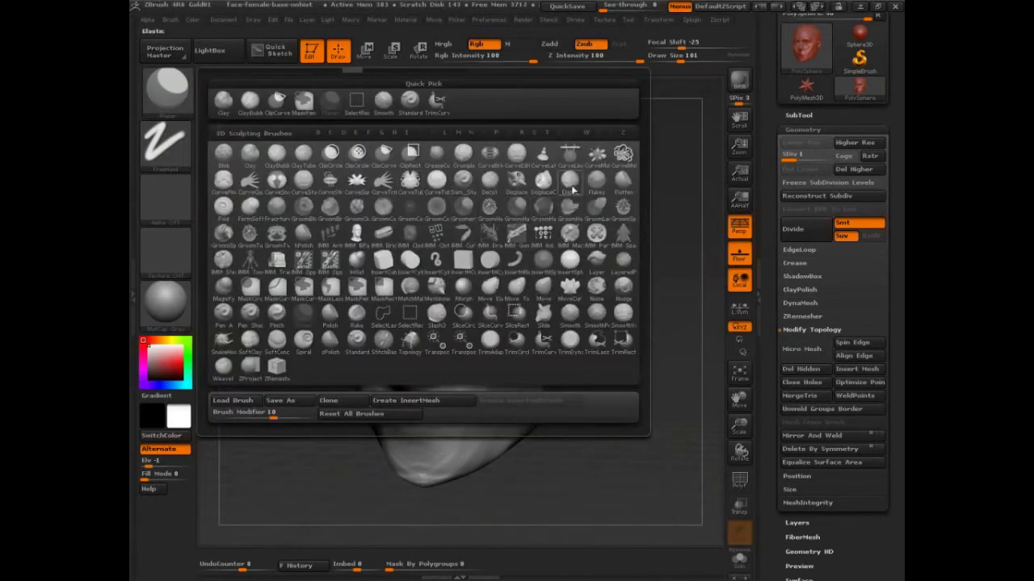
mouse_move(568, 186)
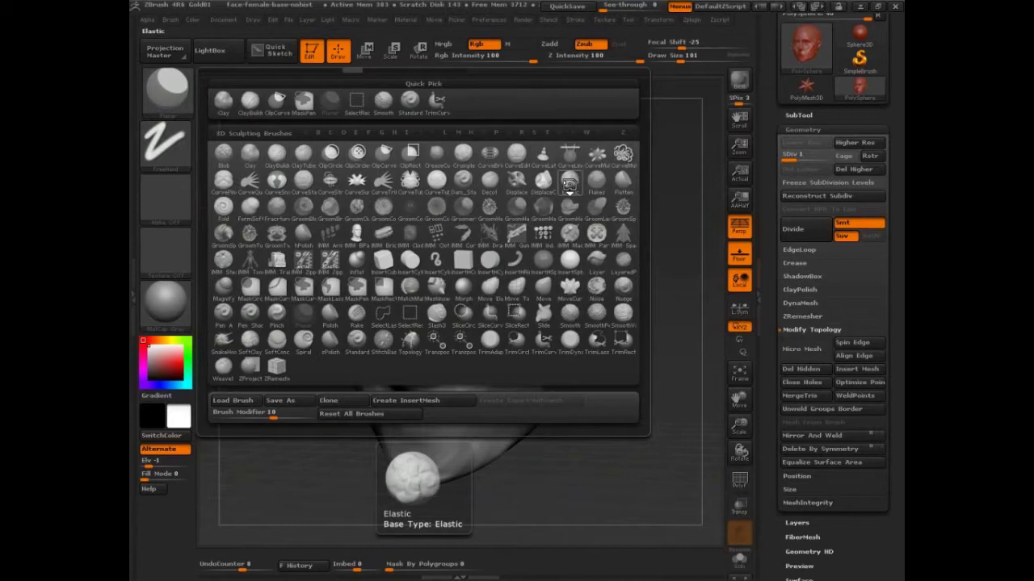
click(568, 186)
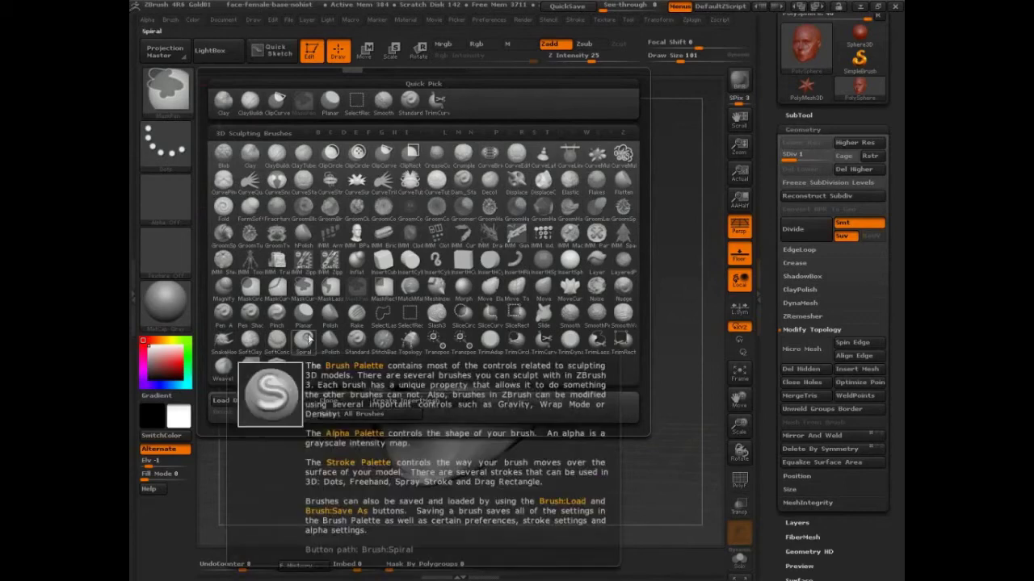
click(251, 348)
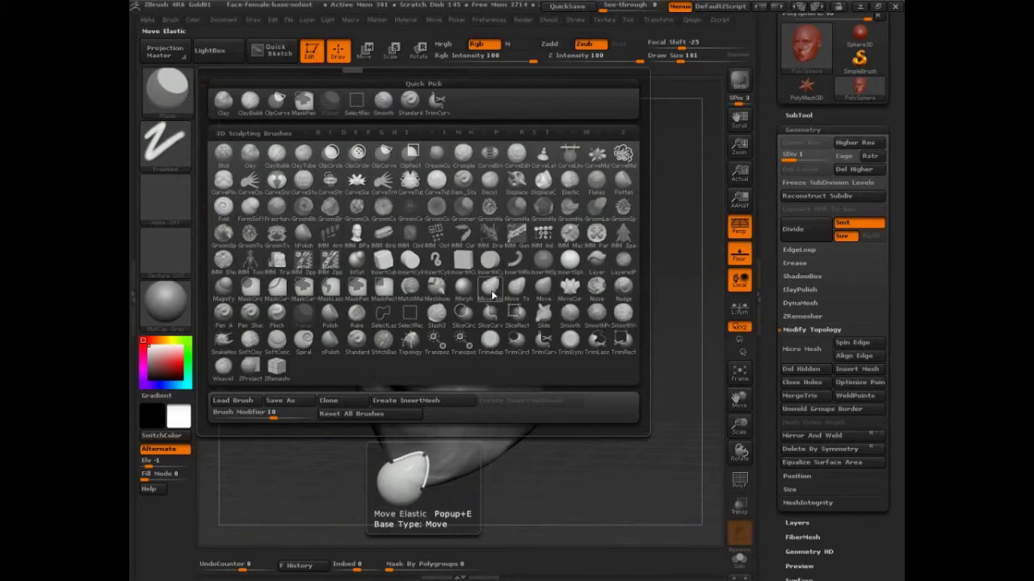
click(171, 19)
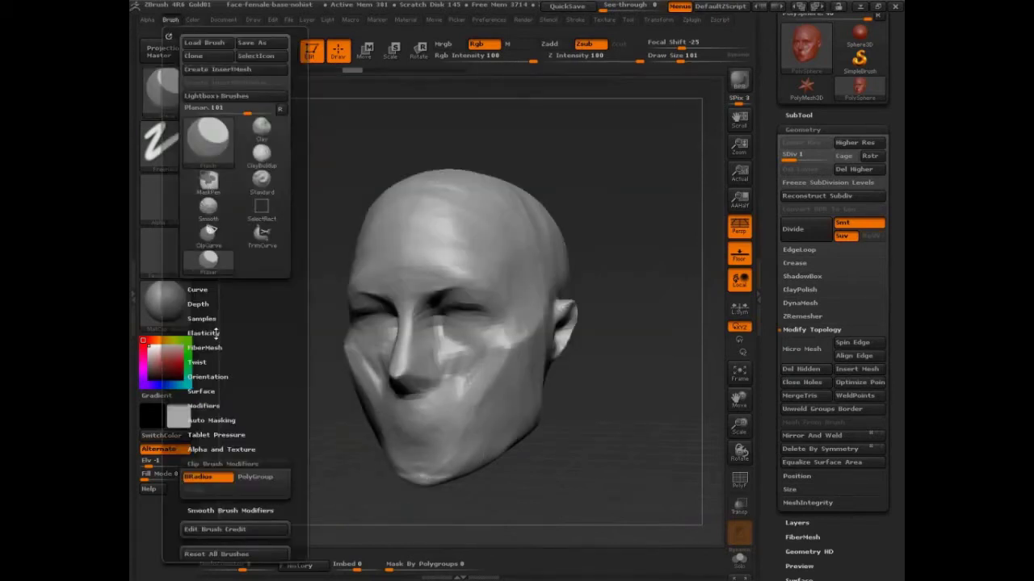
click(165, 89)
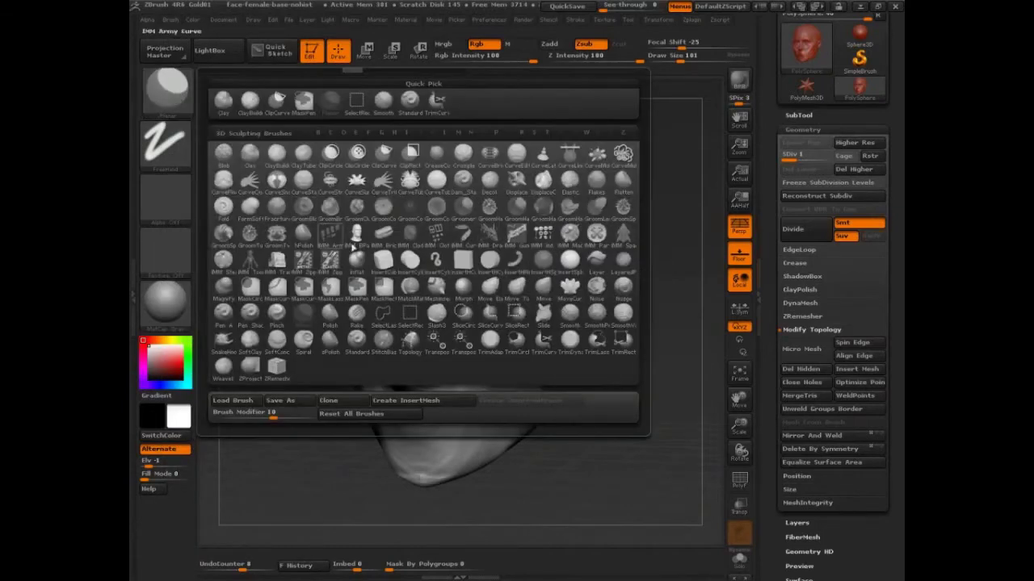
mouse_move(245, 348)
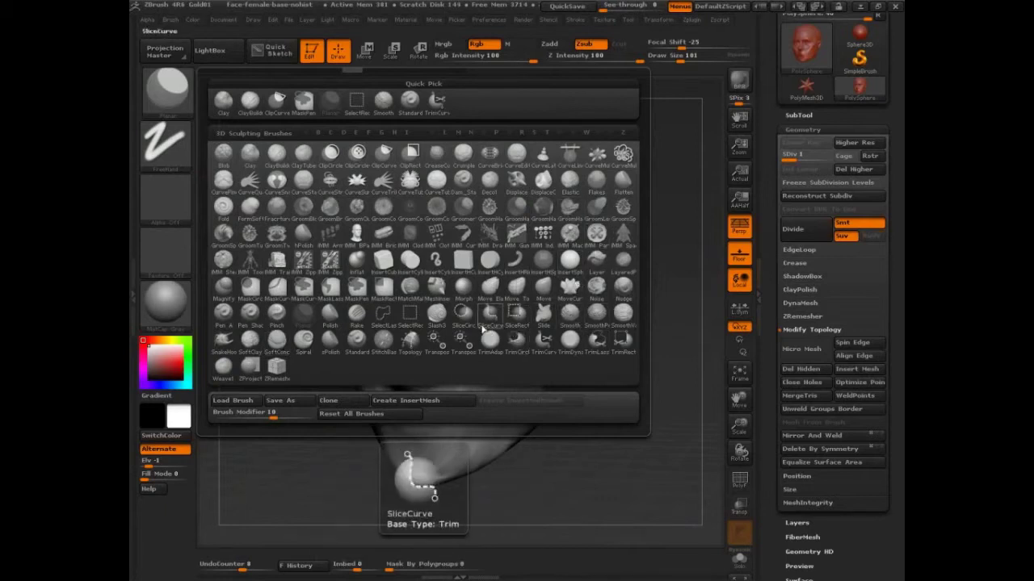
- Switch to the Standard brush and subdivide the head to level 2
click(357, 343)
drag(638, 418, 643, 414)
key(ctrl+d)
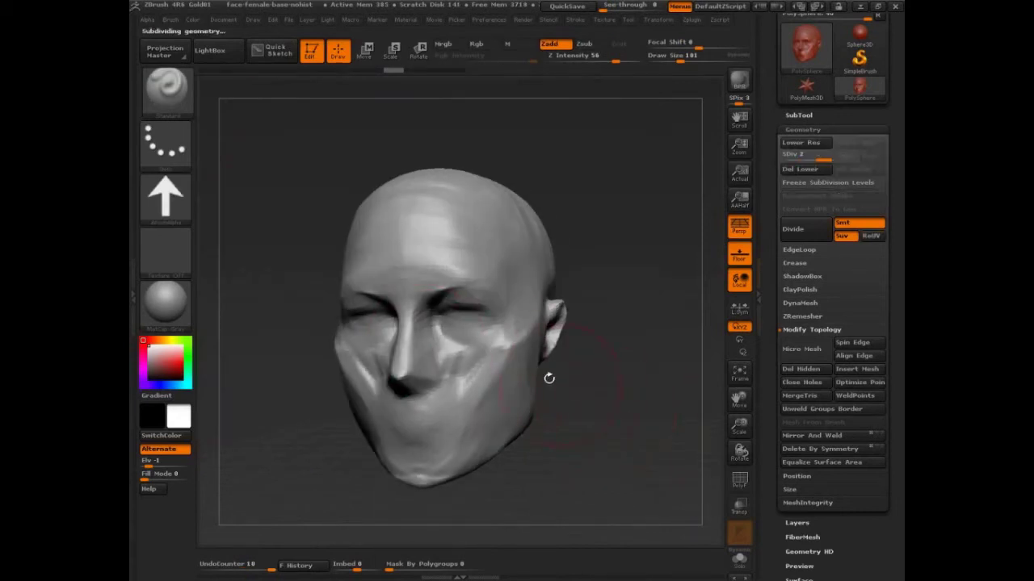
- Subdivide the head to level 3 and set the brush's draw size to 39
key(s)
drag(466, 327, 454, 327)
mouse_move(596, 388)
alt+mouse_down()
mouse_move(580, 359)
mouse_move(636, 408)
mouse_move(596, 384)
alt+mouse_up()
key(s)
key(ctrl+d)
key(s)
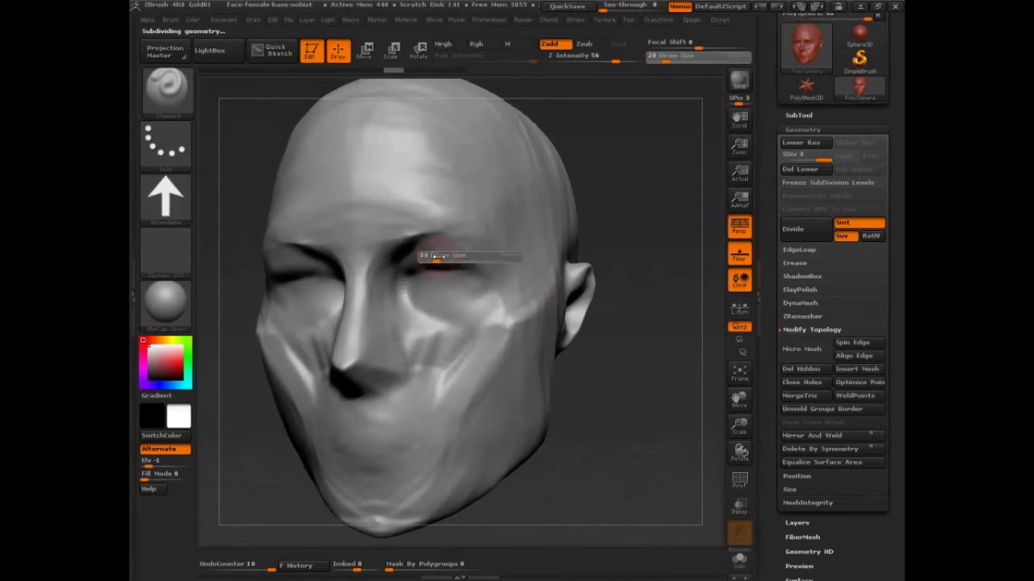
drag(433, 259, 439, 260)
- Load the DefaultSphere project from LightBox without saving the changes to the head project
mouse_move(638, 221)
mouse_down()
mouse_move(662, 258)
mouse_move(659, 371)
mouse_move(634, 349)
mouse_move(563, 357)
mouse_up()
alt+drag(564, 357, 626, 362)
click(212, 51)
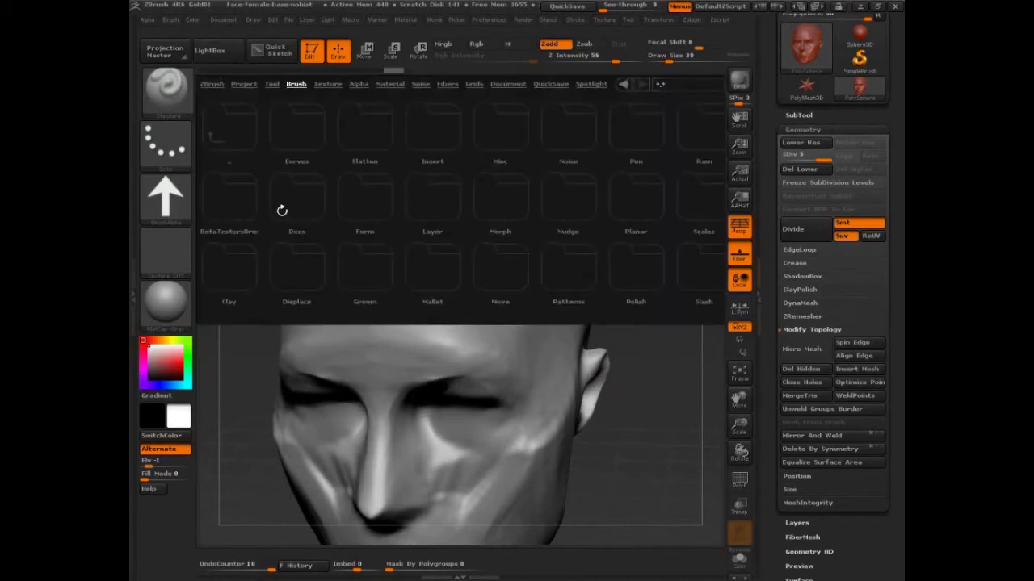
click(244, 84)
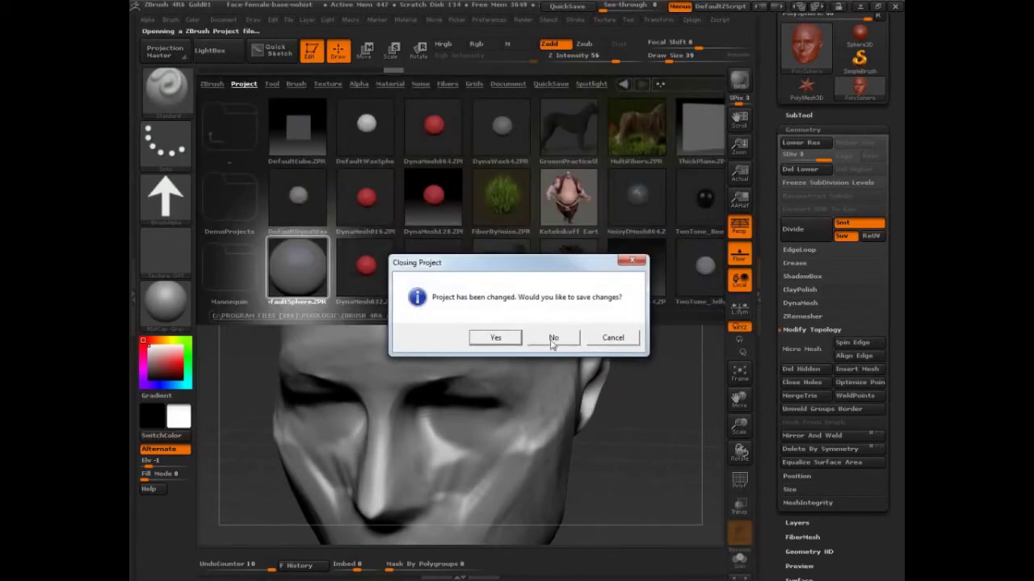
click(554, 339)
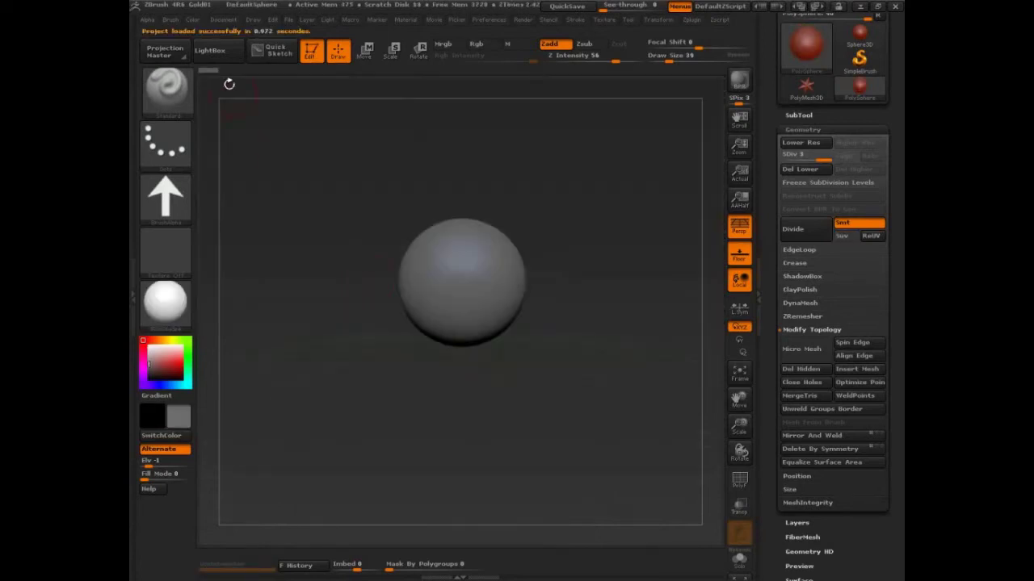
- Set the sphere's colour to a medium grey and subdivide it to level 4
alt+drag(488, 405, 208, 371)
click(153, 363)
click(152, 362)
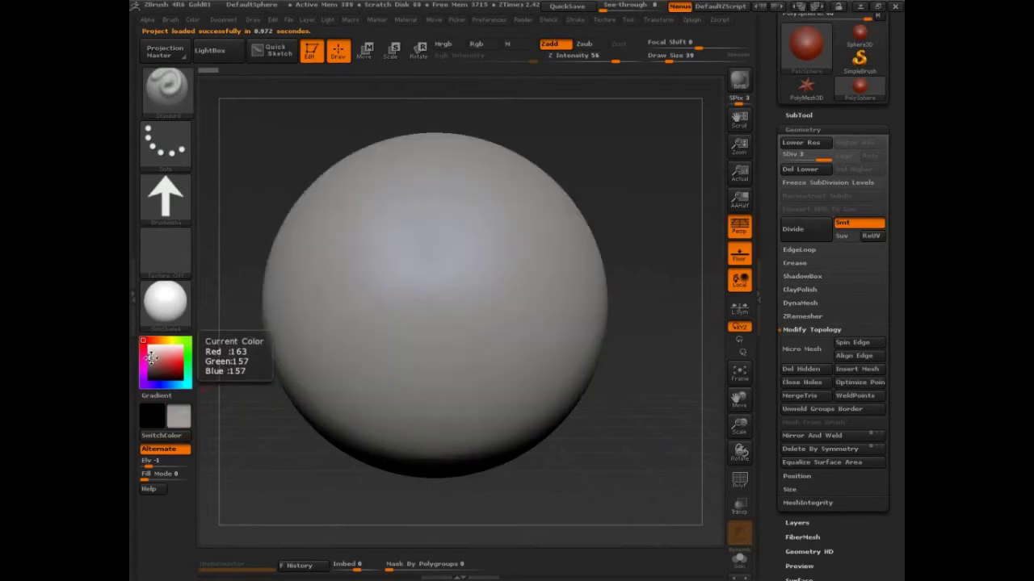
click(150, 361)
alt+drag(666, 405, 630, 395)
key(ctrl+d)
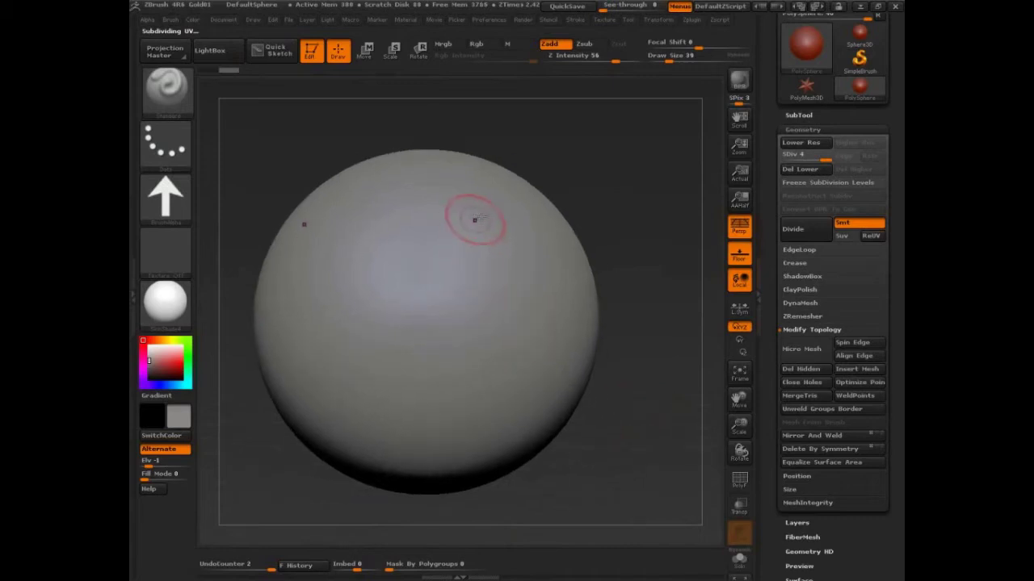
- Undo a trial Standard brush stroke on the sphere and reset all brushes to their defaults
drag(472, 161, 421, 246)
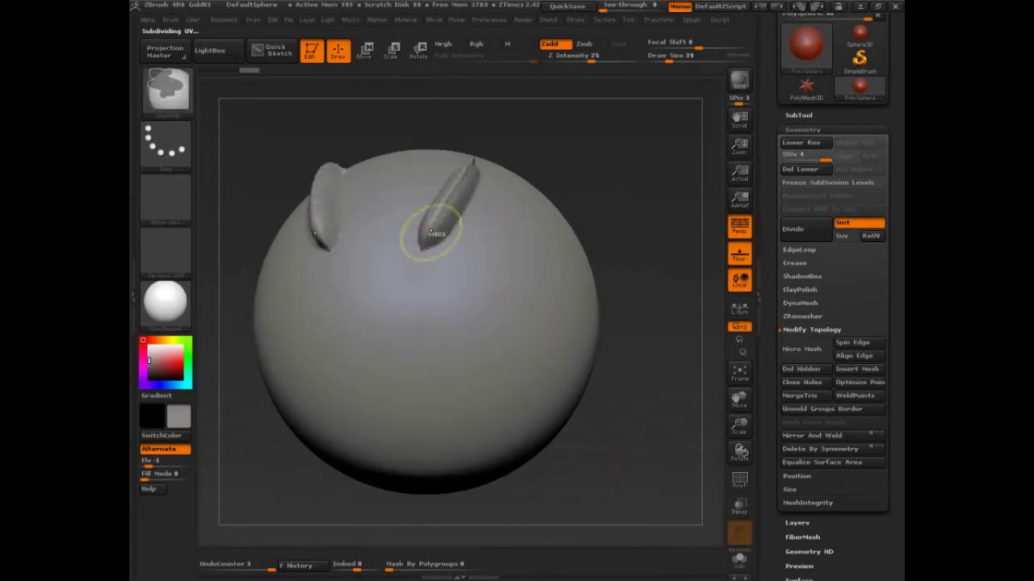
key(ctrl+z)
click(170, 20)
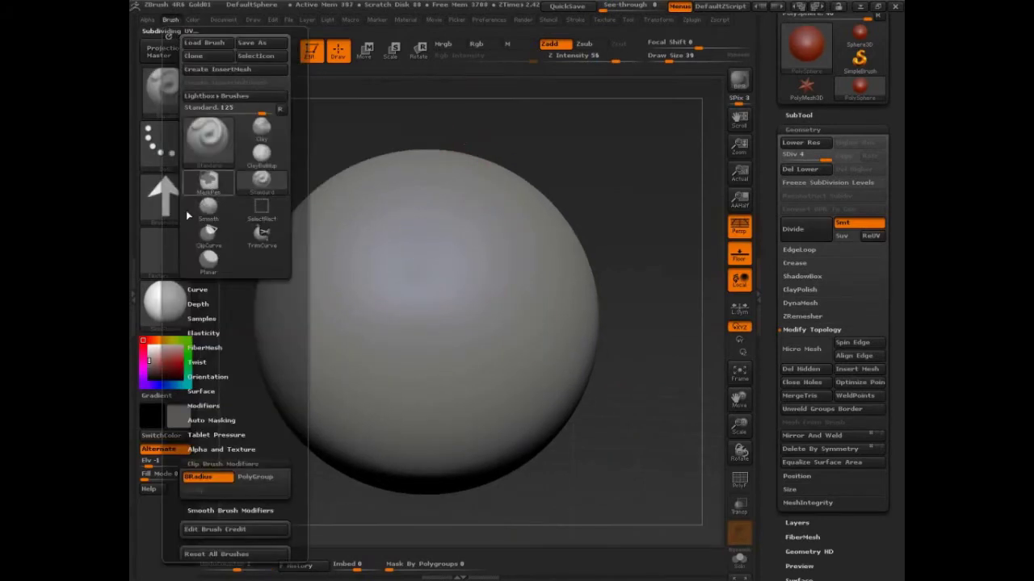
scroll(265, 347, down, 3)
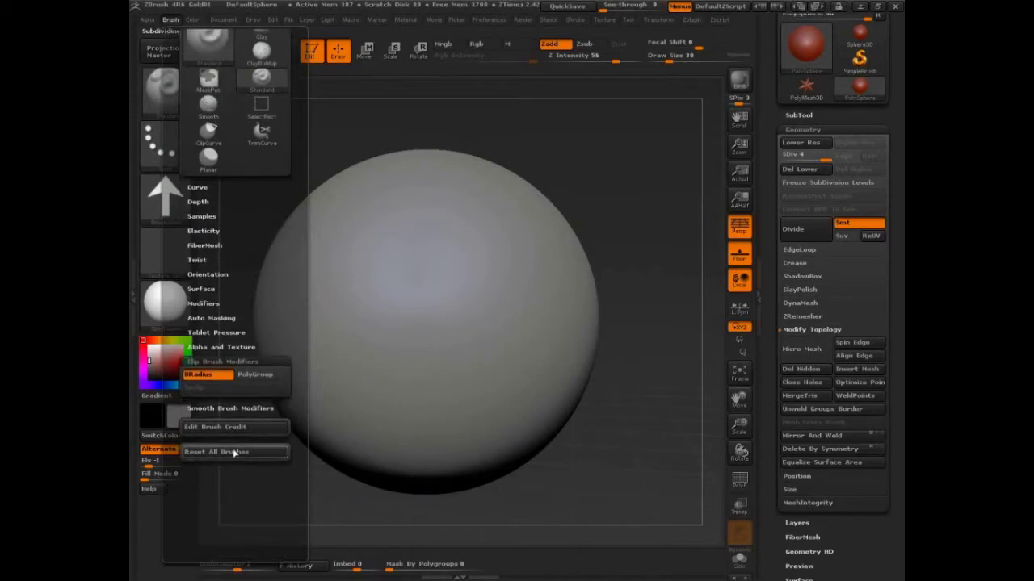
click(239, 452)
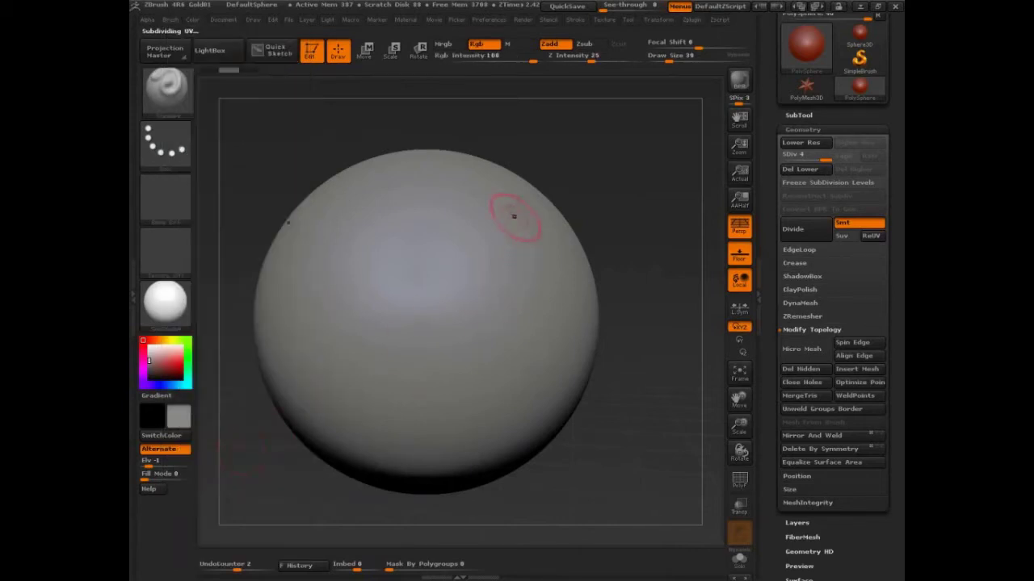
- Sculpt a raised diagonal stroke across the sphere's upper half with the Standard brush and check it in the polyframe display
mouse_move(503, 180)
mouse_down()
mouse_move(495, 204)
mouse_move(421, 261)
mouse_move(396, 296)
mouse_up()
drag(651, 266, 584, 263)
alt+drag(676, 280, 693, 297)
key(shift+f)
key(shift+f)
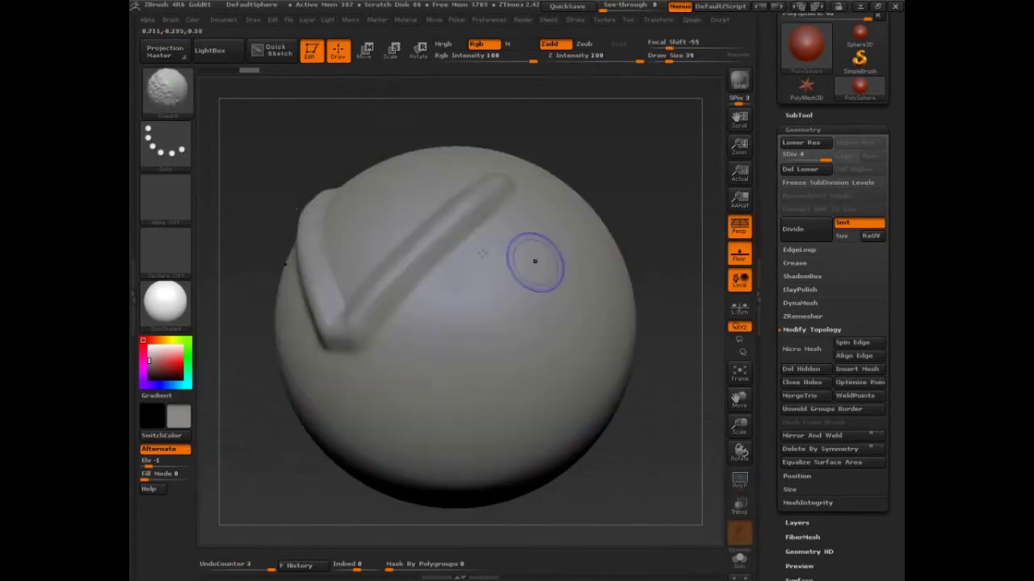
- Sculpt a second diagonal stroke beside the first with the Elastic brush and check its polyframe
click(172, 100)
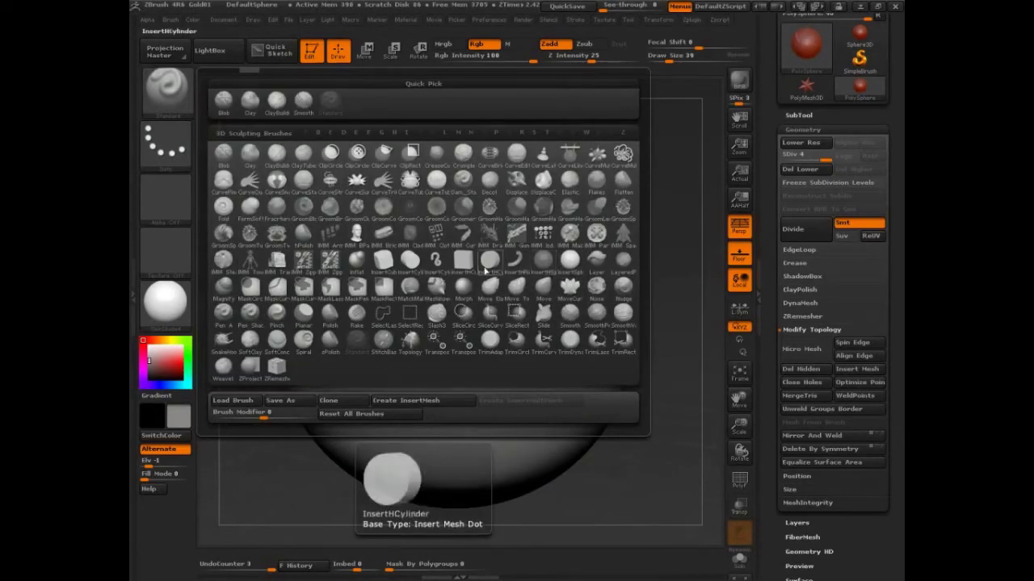
click(569, 180)
mouse_move(540, 208)
mouse_down()
mouse_move(477, 299)
mouse_move(379, 390)
mouse_up()
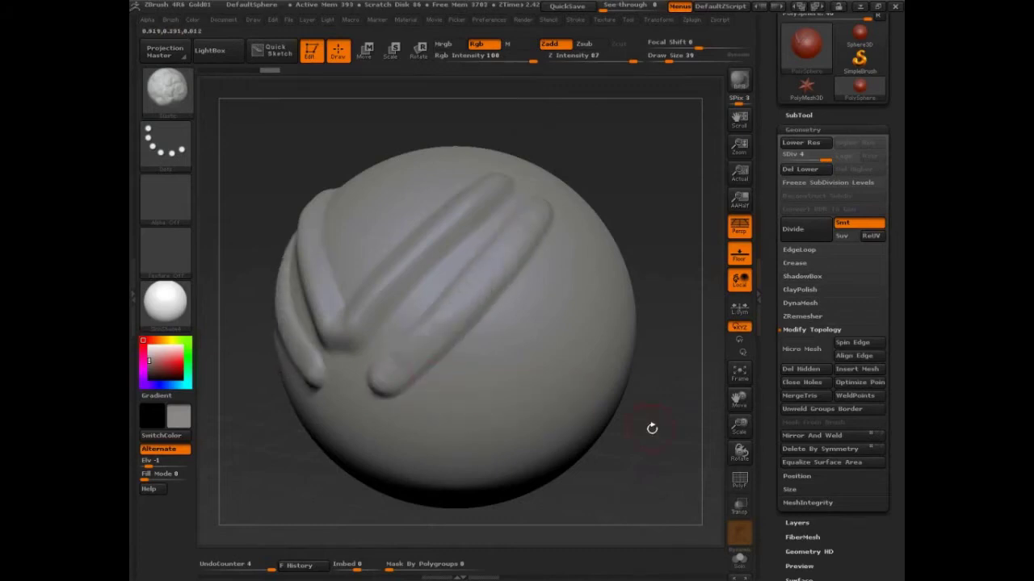
key(shift+f)
key(shift)
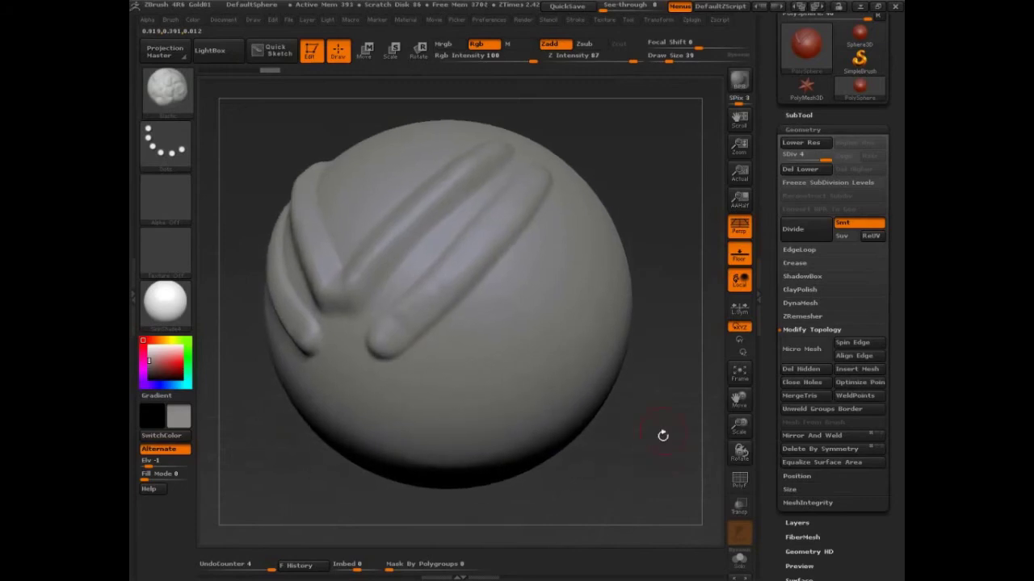
mouse_move(663, 436)
mouse_down()
mouse_move(666, 424)
mouse_move(676, 439)
mouse_up()
key(ctrl+shift)
mouse_move(505, 224)
mouse_down()
mouse_move(485, 227)
mouse_move(517, 189)
mouse_move(535, 187)
mouse_up()
mouse_move(487, 254)
mouse_down()
mouse_move(446, 270)
mouse_move(427, 312)
mouse_move(377, 334)
mouse_move(382, 343)
mouse_up()
drag(676, 444, 671, 439)
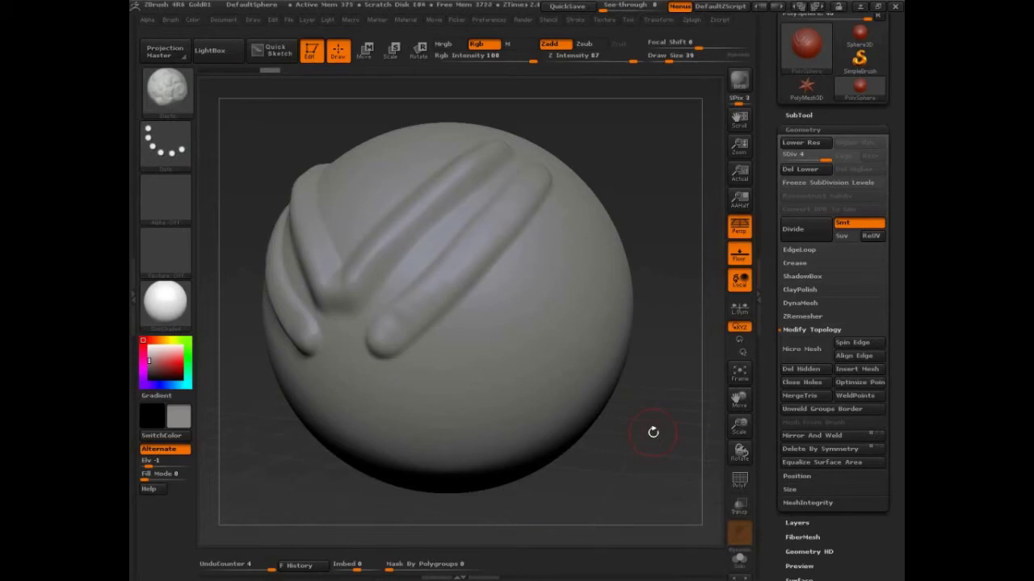
key(ctrl+shift)
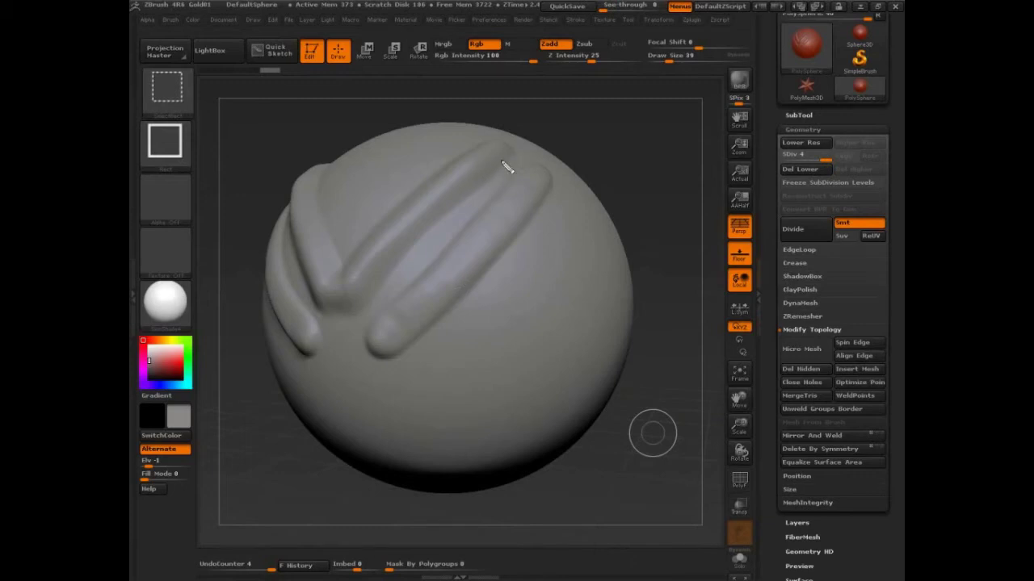
mouse_move(514, 158)
mouse_down()
mouse_move(370, 286)
mouse_move(386, 279)
mouse_up()
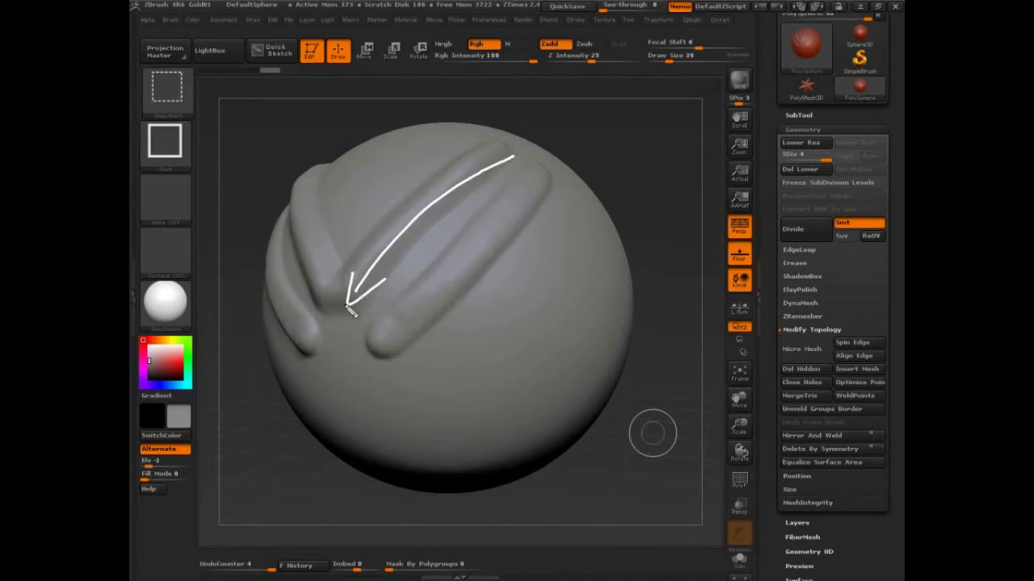
mouse_move(349, 308)
mouse_down()
mouse_move(359, 247)
mouse_move(353, 257)
mouse_move(389, 234)
mouse_move(392, 259)
mouse_move(345, 281)
mouse_up()
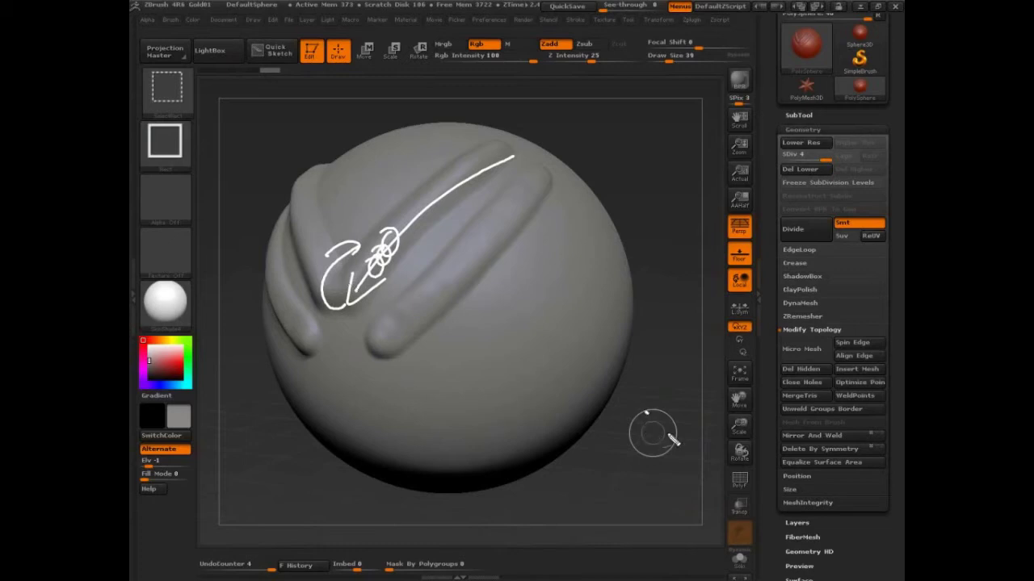
key(Escape)
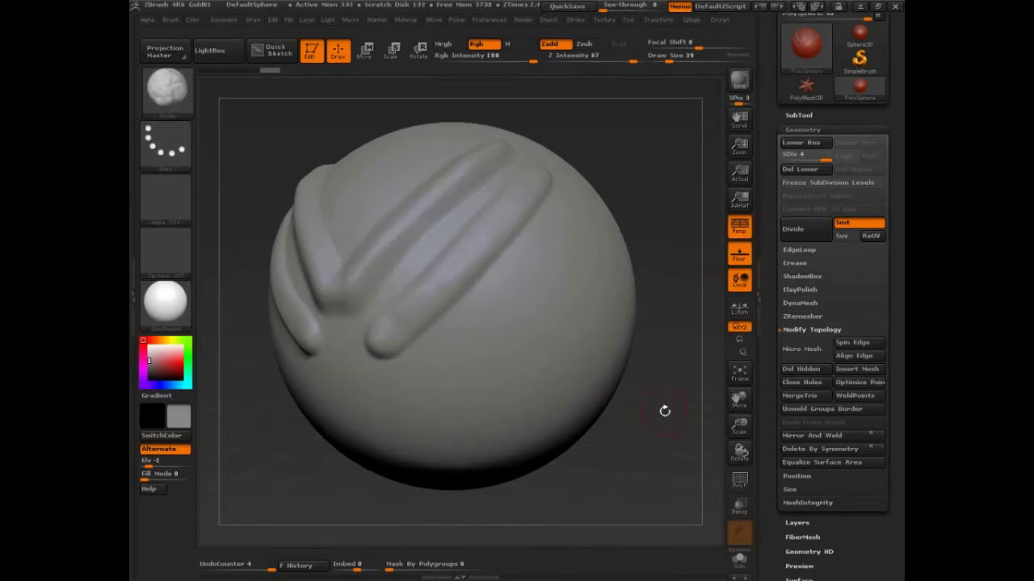
- Load the Earthquake character project from LightBox without saving the sphere project
click(210, 52)
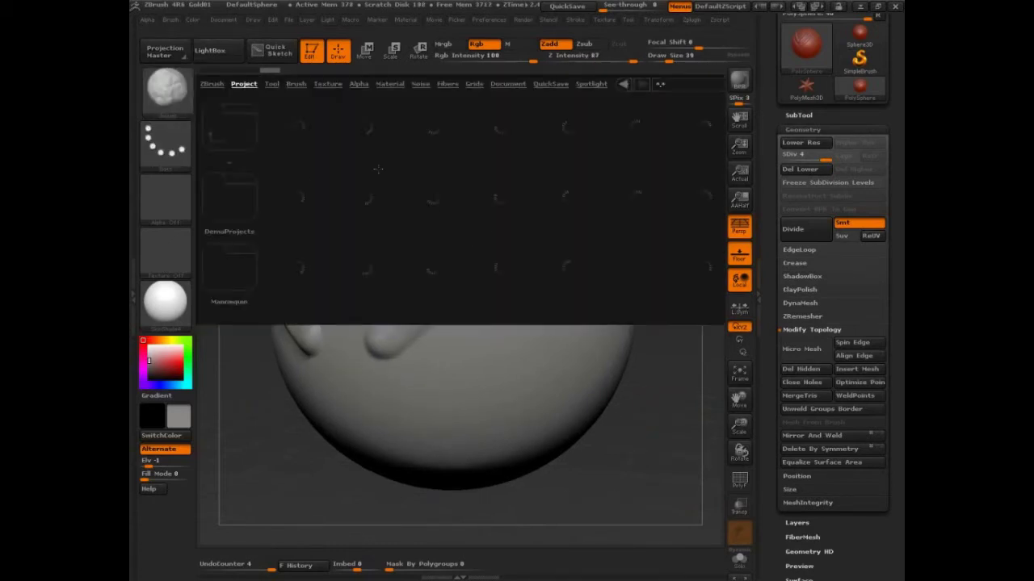
drag(619, 231, 662, 242)
double_click(523, 198)
click(554, 340)
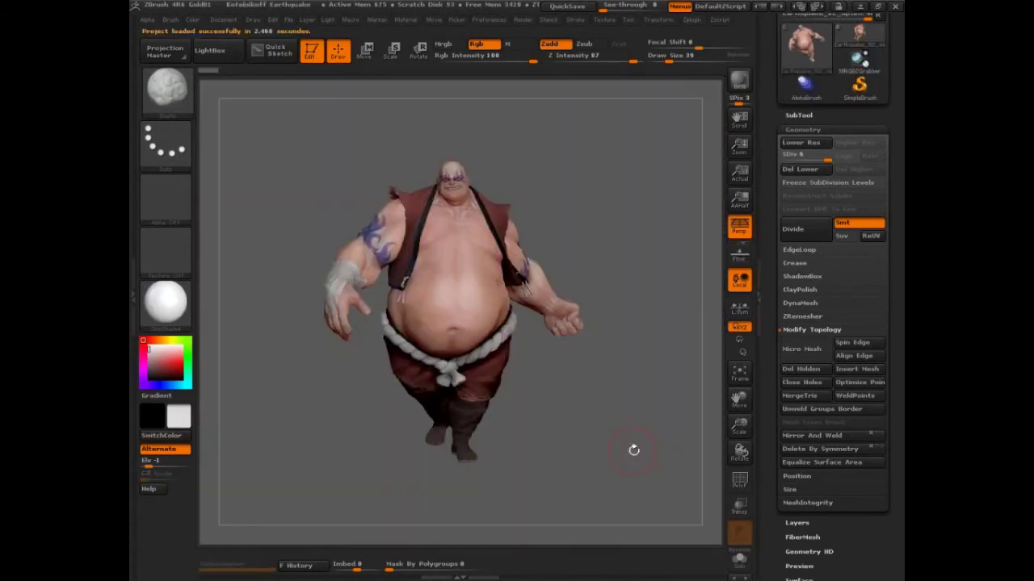
- Check the character's body in Solo mode, then turn off polypaint on its Earthquake_02 body subtool
drag(634, 450, 616, 444)
key(alt+s)
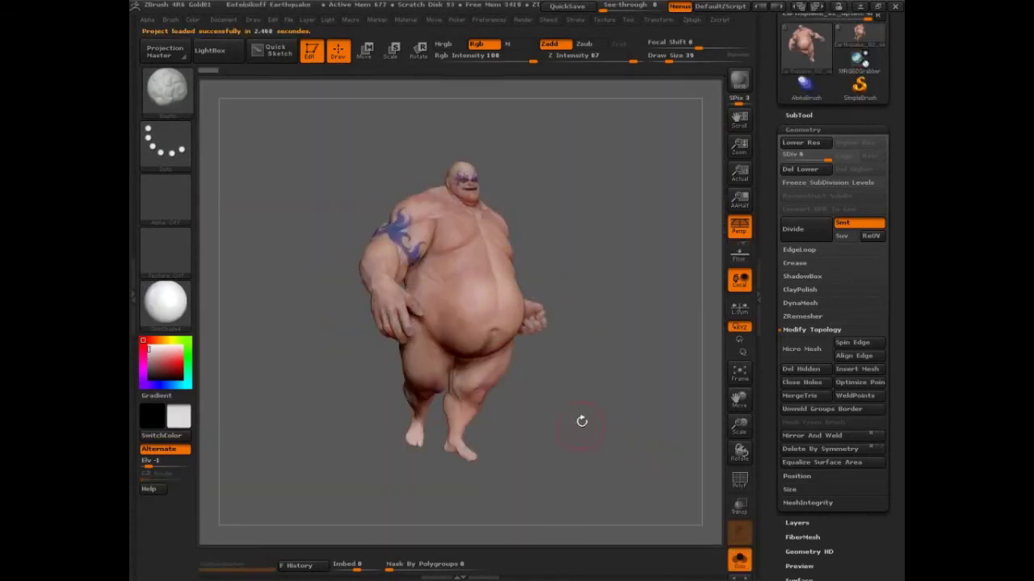
key(alt+s)
right_click(609, 355)
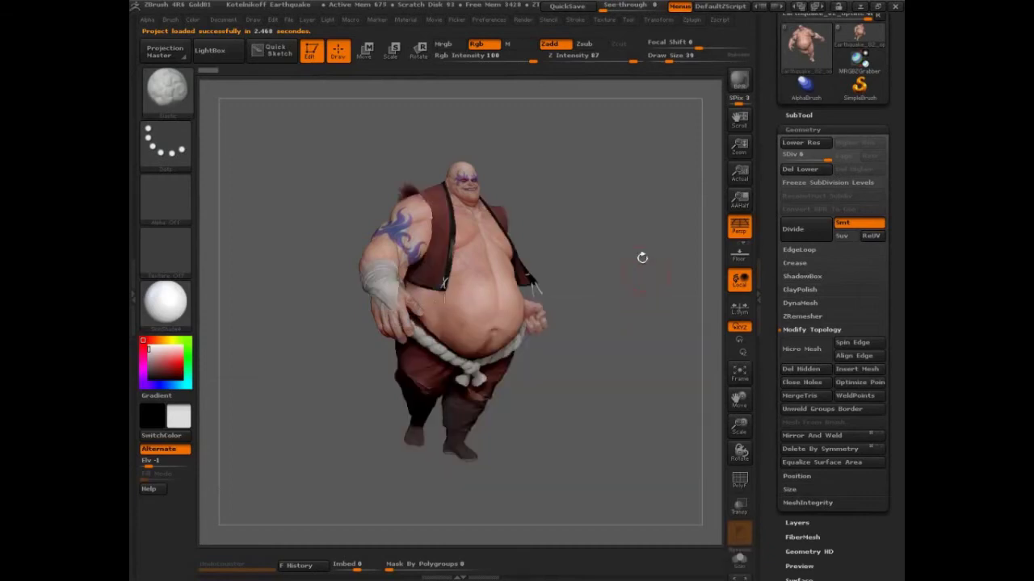
alt+drag(604, 226, 630, 323)
alt+drag(623, 121, 631, 311)
click(803, 129)
click(799, 115)
click(864, 89)
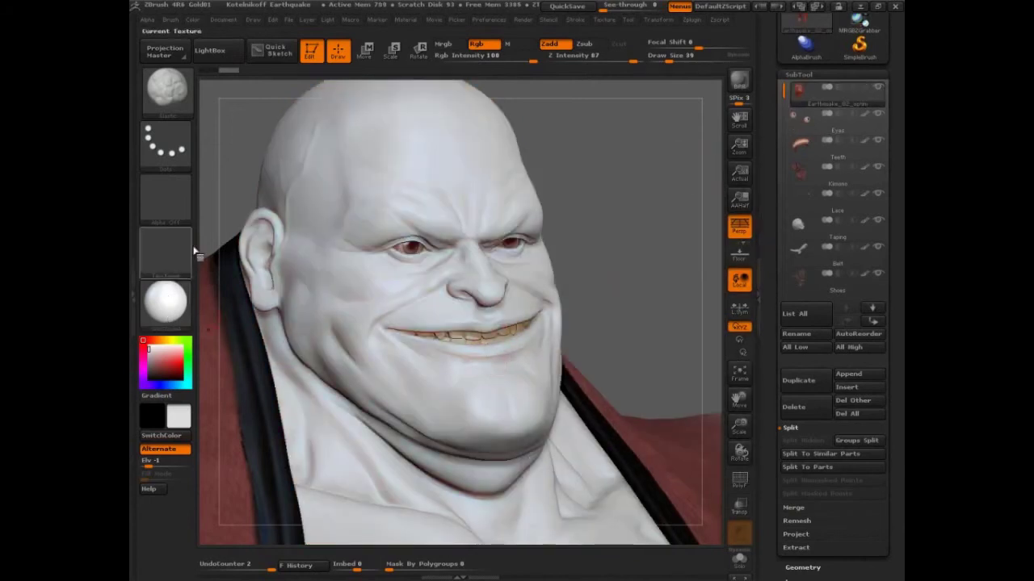
- Inspect the SkinShade4 material's Wax Modifiers and set the body's colour to grey with RGB 165, 155, 155
click(405, 20)
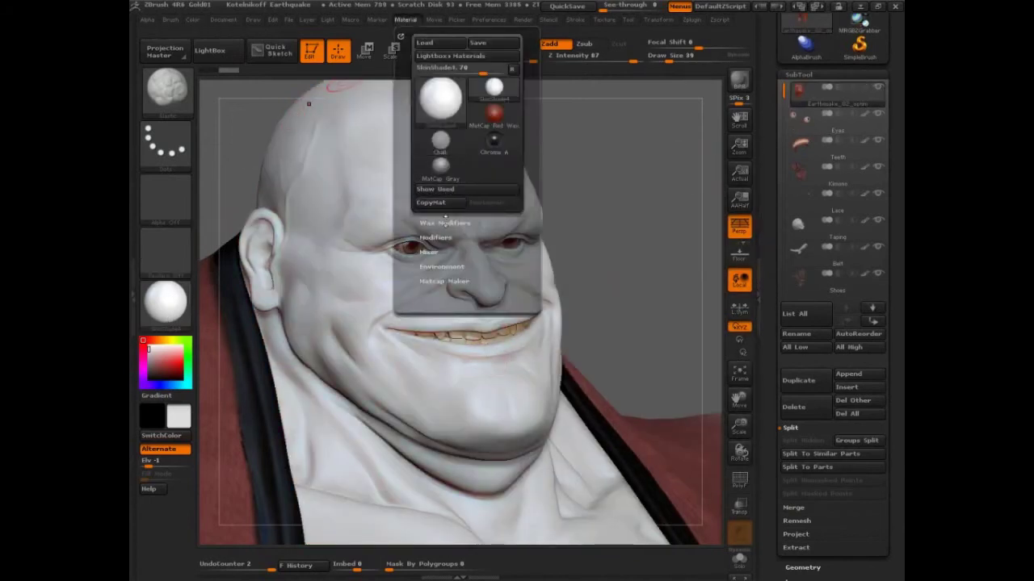
click(444, 222)
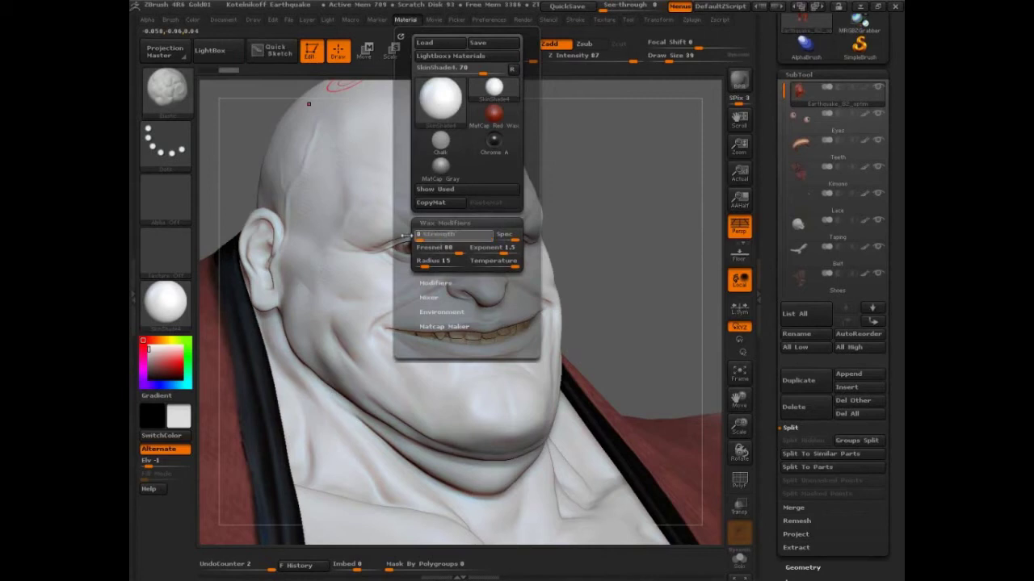
drag(644, 236, 690, 229)
click(150, 358)
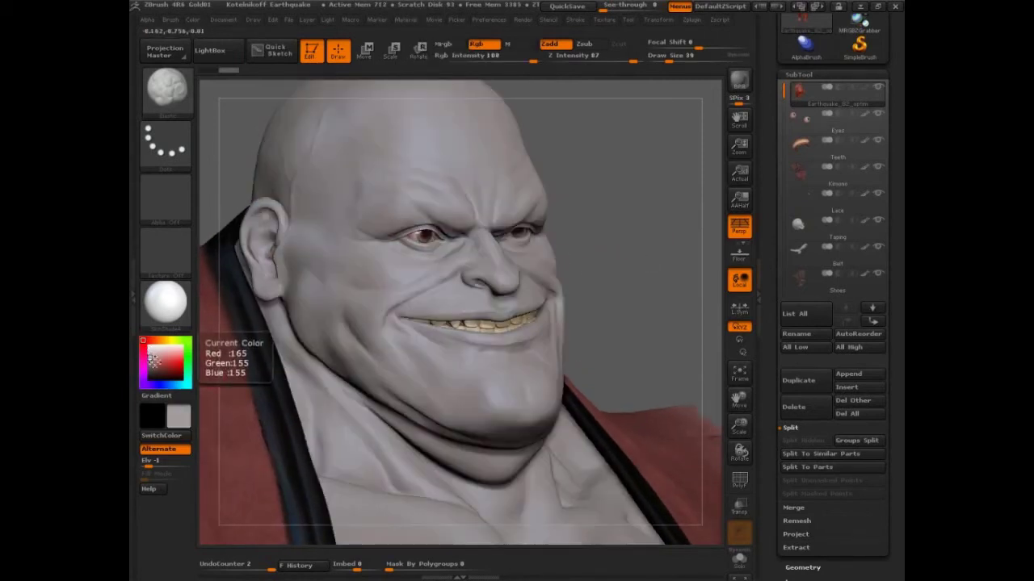
- Turn polypaint back on for the Earthquake_02 body subtool and fill it with a light grey colour
alt+drag(613, 287, 656, 268)
mouse_move(649, 196)
mouse_down()
mouse_move(654, 273)
mouse_move(692, 265)
mouse_up()
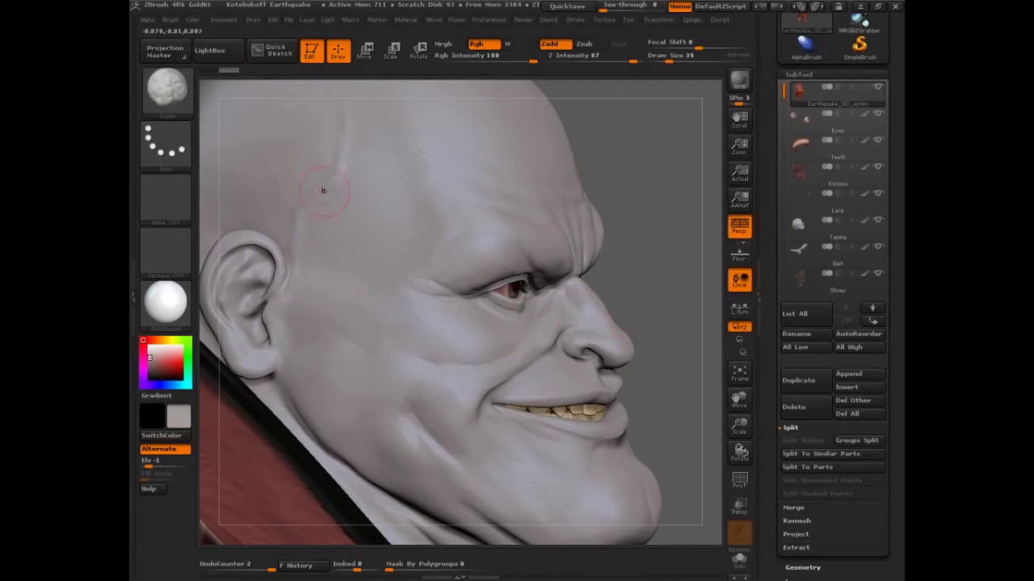
drag(323, 141, 336, 234)
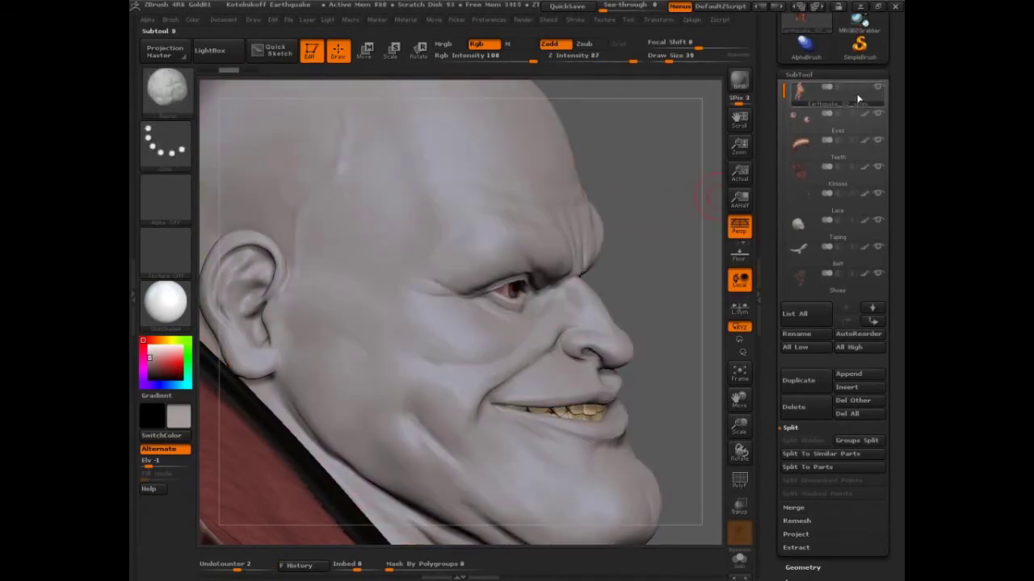
click(864, 87)
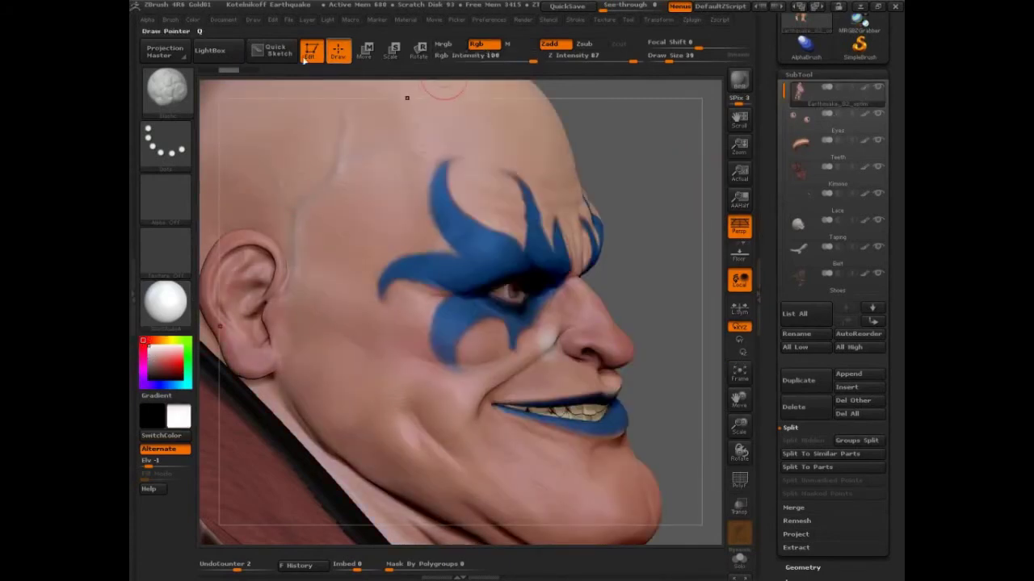
click(192, 20)
click(229, 263)
drag(666, 260, 677, 260)
click(149, 353)
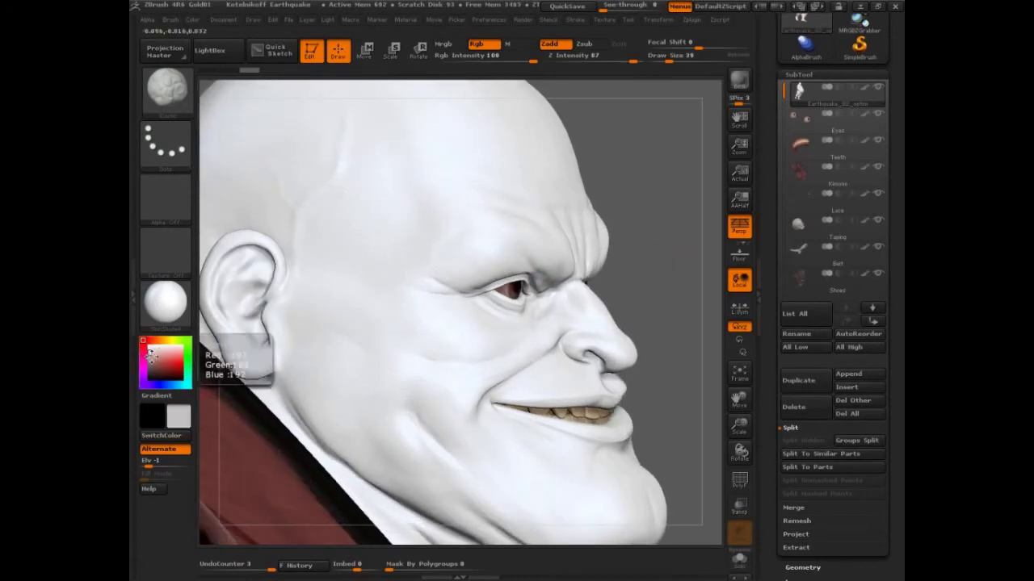
click(192, 20)
click(229, 265)
drag(653, 279, 646, 373)
key(ctrl+shift)
mouse_move(333, 321)
ctrl+shift+mouse_down()
mouse_move(400, 132)
mouse_move(318, 208)
mouse_move(302, 171)
ctrl+shift+mouse_up()
drag(365, 235, 445, 256)
drag(366, 249, 438, 268)
mouse_move(355, 272)
mouse_down()
mouse_move(424, 294)
mouse_move(413, 311)
mouse_up()
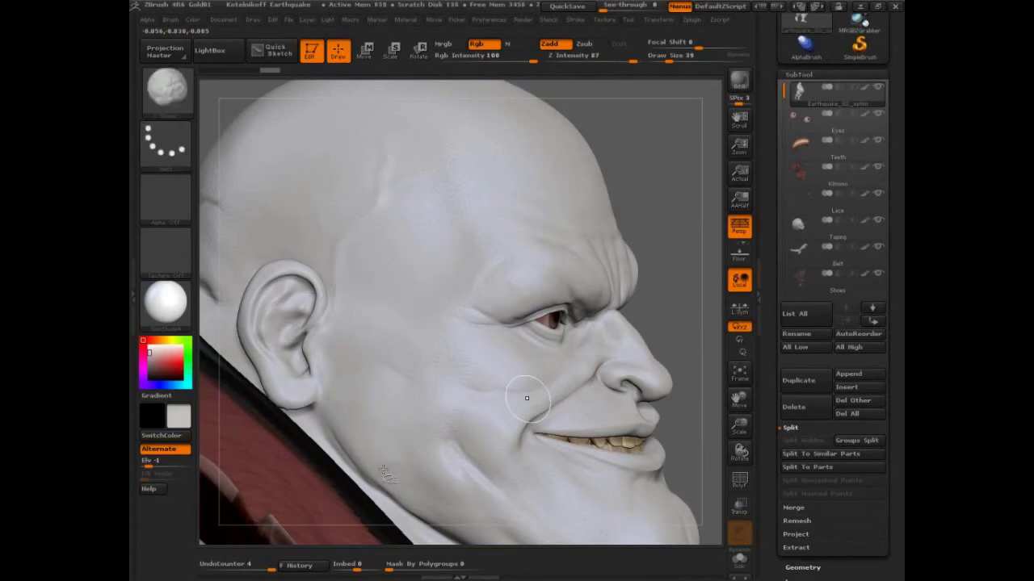
- Sculpt short diagonal strokes on the temple above the ear with the Standard brush at draw size 15
mouse_move(389, 477)
mouse_down()
mouse_move(381, 219)
mouse_move(359, 211)
mouse_up()
key(s)
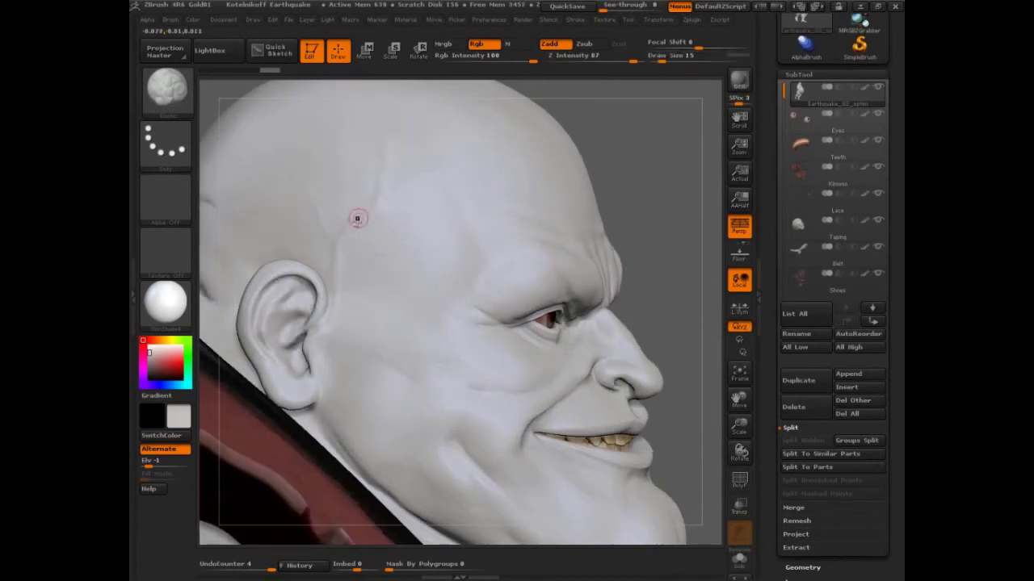
key(b)
key(s)
key(t)
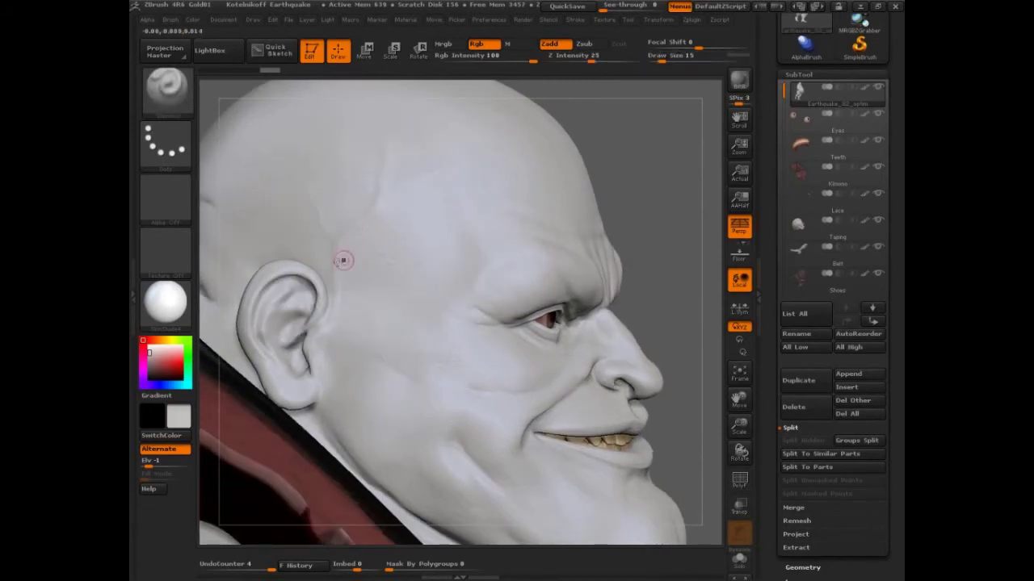
drag(295, 211, 386, 281)
mouse_move(346, 244)
mouse_down()
mouse_move(373, 247)
mouse_move(411, 300)
mouse_up()
- Sculpt a comparison stroke beside the Standard strokes on the temple with the Elastic brush
key(b)
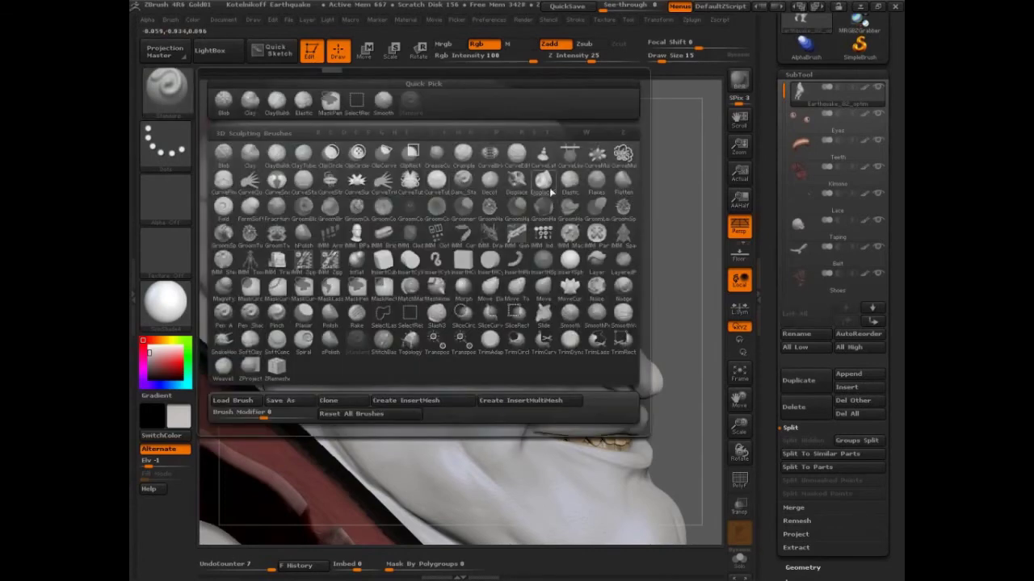
click(571, 185)
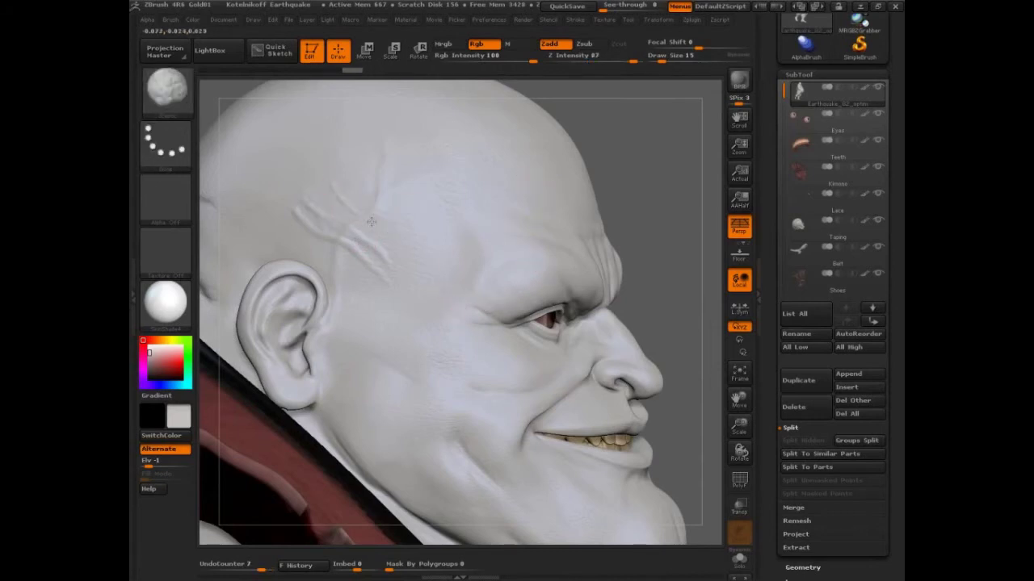
mouse_move(345, 180)
mouse_down()
mouse_move(434, 248)
mouse_move(454, 281)
mouse_up()
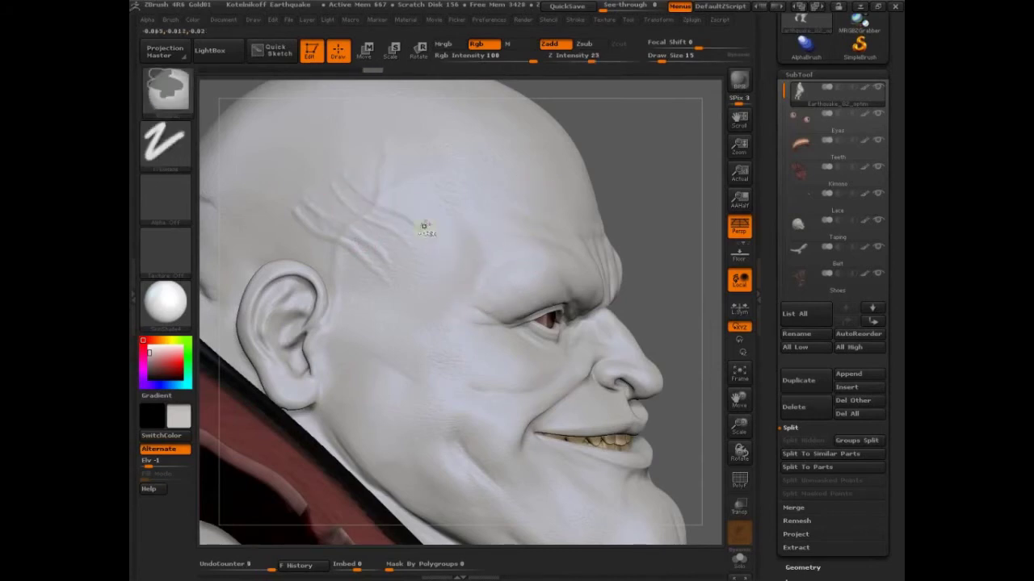
- Undo the Standard and Elastic temple strokes, keeping the body's light grey fill
key(ctrl+z)
key(ctrl+z)
key(ctrl+z)
key(ctrl+z)
key(ctrl+z)
key(ctrl+z)
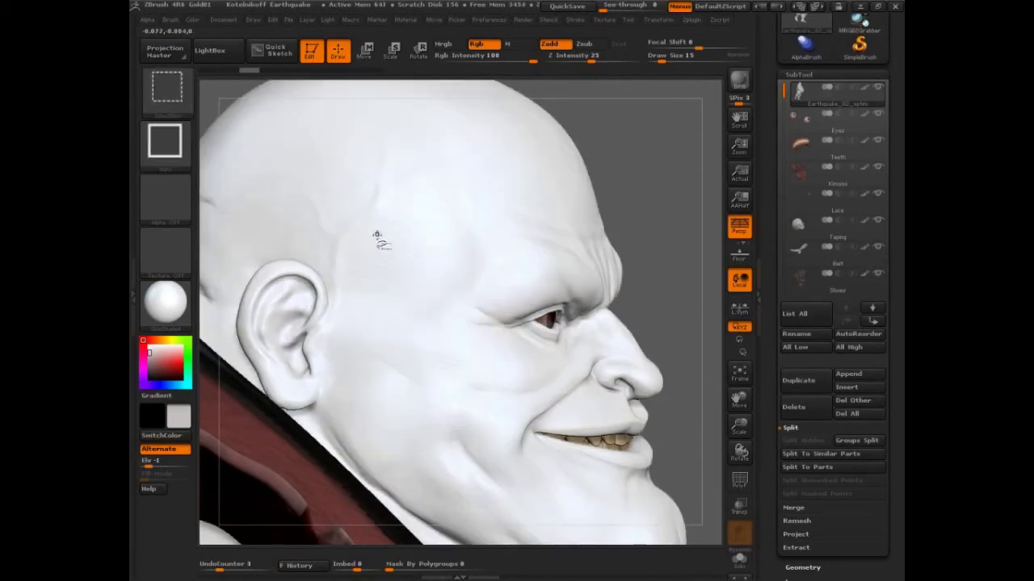
key(ctrl+shift+z)
- Sculpt a diagonal Elastic stroke on the temple and a Standard stroke below it, both at draw size 82
key(s)
drag(358, 233, 370, 232)
drag(325, 163, 406, 253)
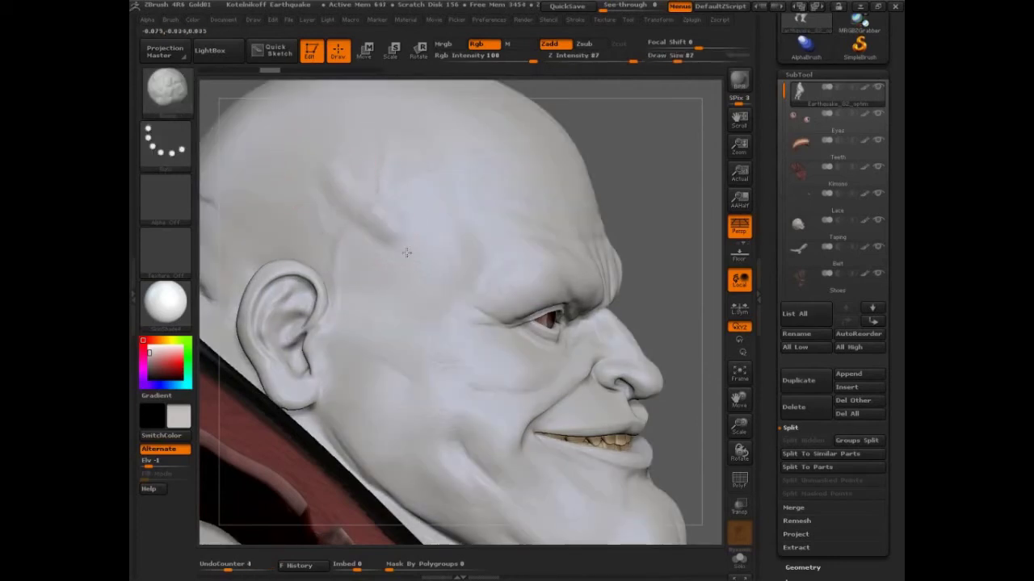
drag(470, 228, 476, 229)
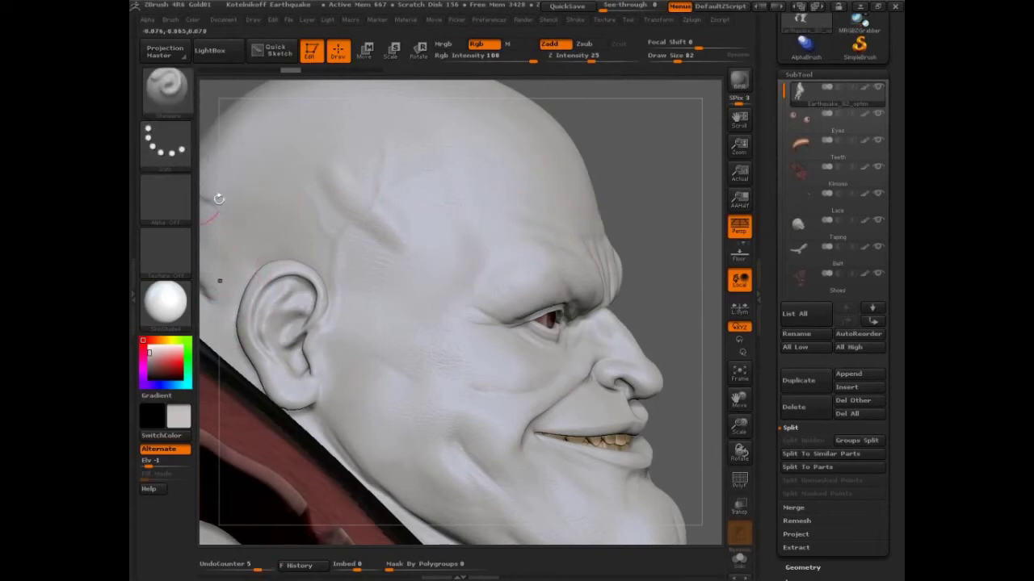
drag(299, 220, 378, 279)
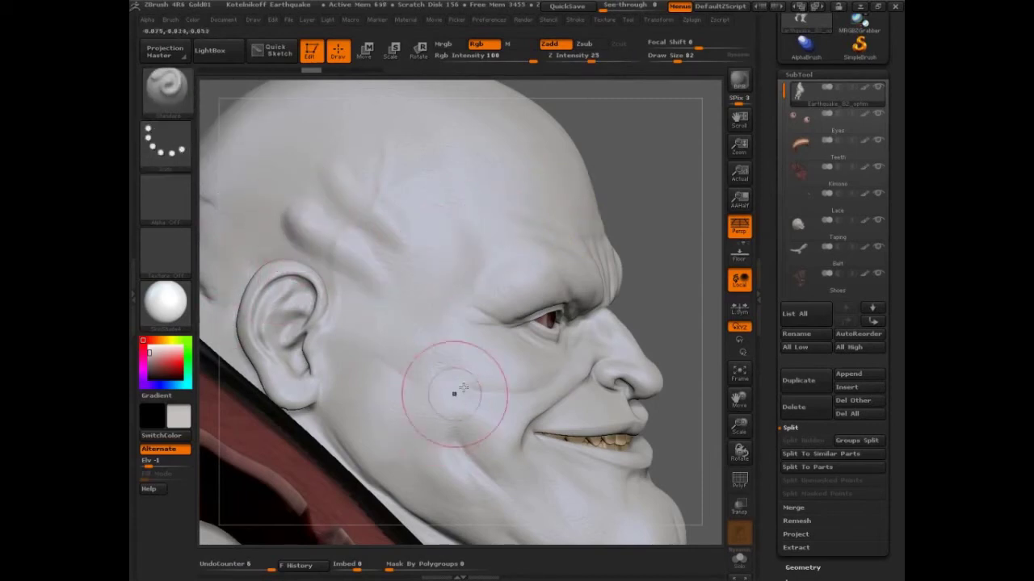
key(ctrl+shift)
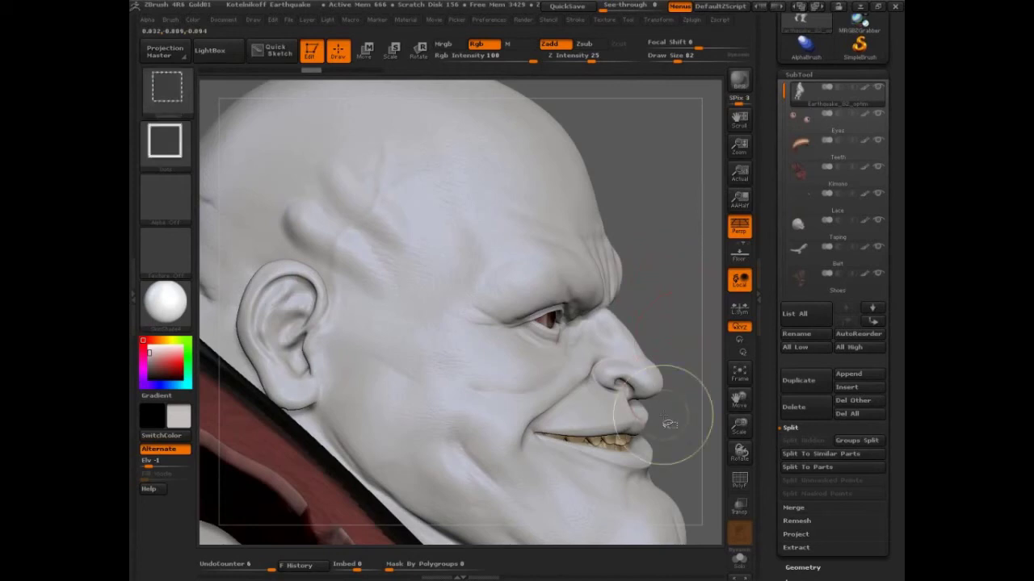
key(ctrl+shift)
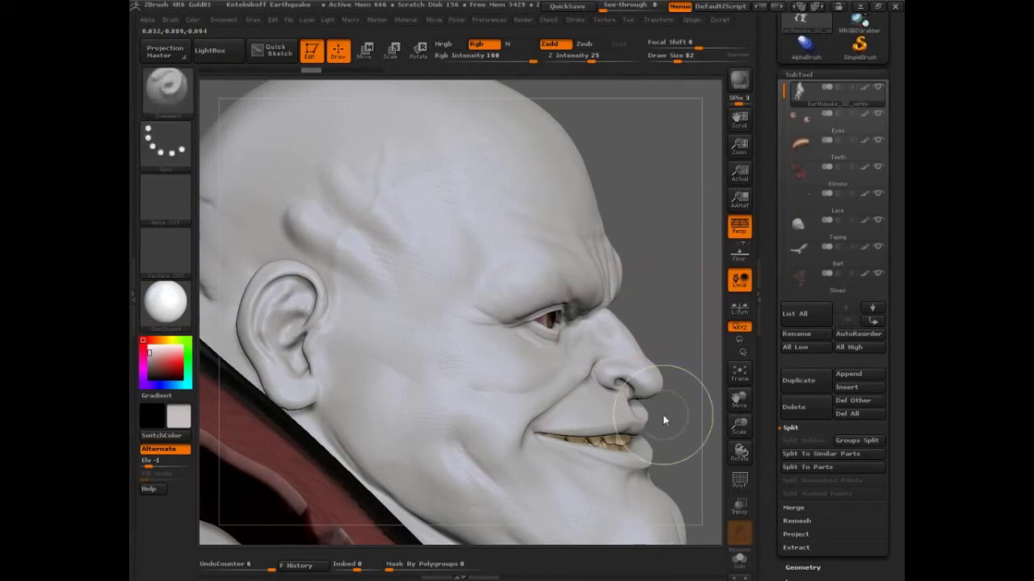
- Examine up close how the skin detail is shaped across the Elastic and Standard strokes on the temple
alt+drag(664, 297, 694, 311)
alt+drag(380, 83, 390, 104)
key(ctrl+shift)
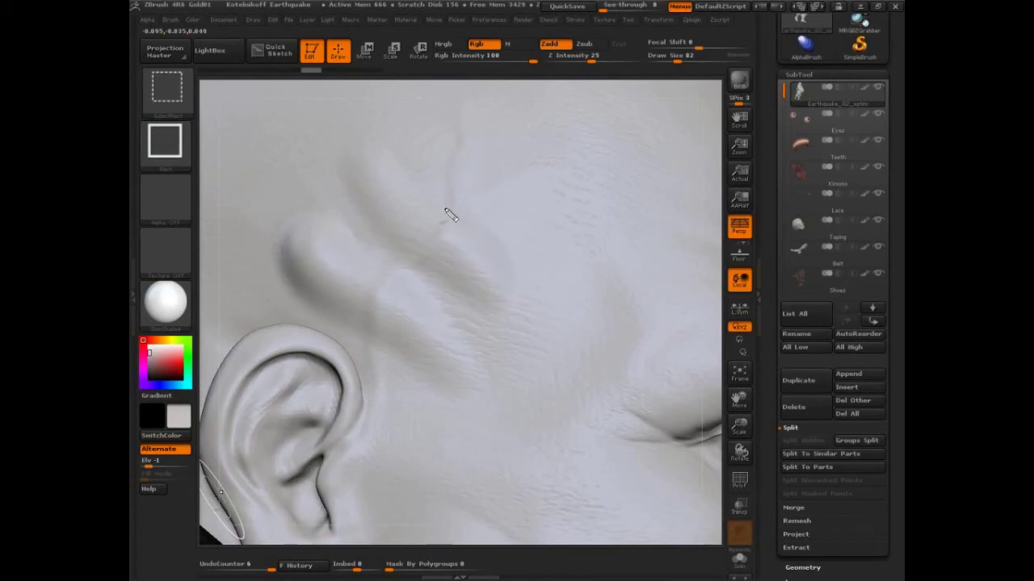
mouse_move(446, 211)
mouse_down()
mouse_move(411, 260)
mouse_move(455, 233)
mouse_up()
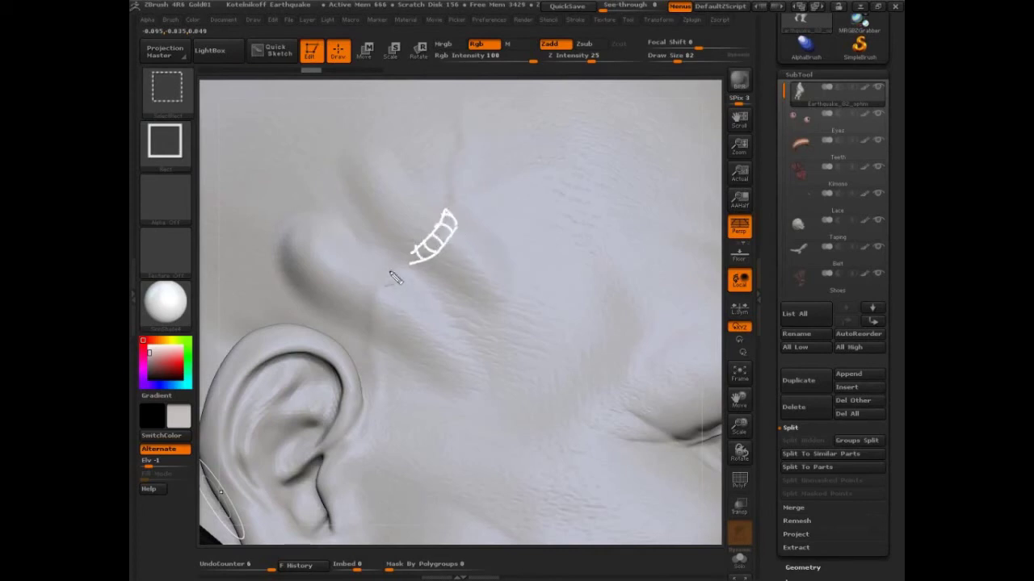
mouse_move(393, 264)
mouse_down()
mouse_move(373, 333)
mouse_move(394, 298)
mouse_up()
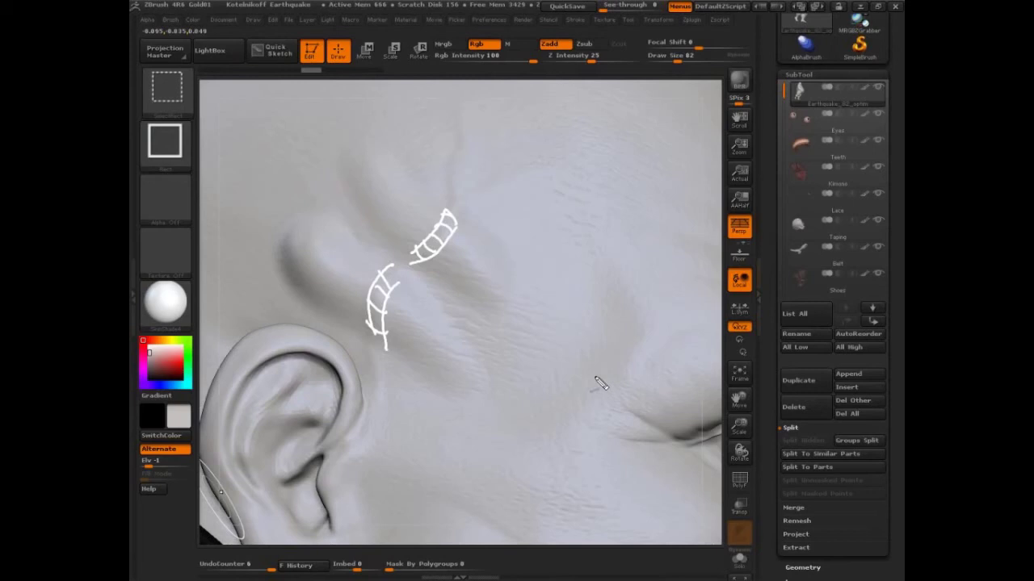
key(Escape)
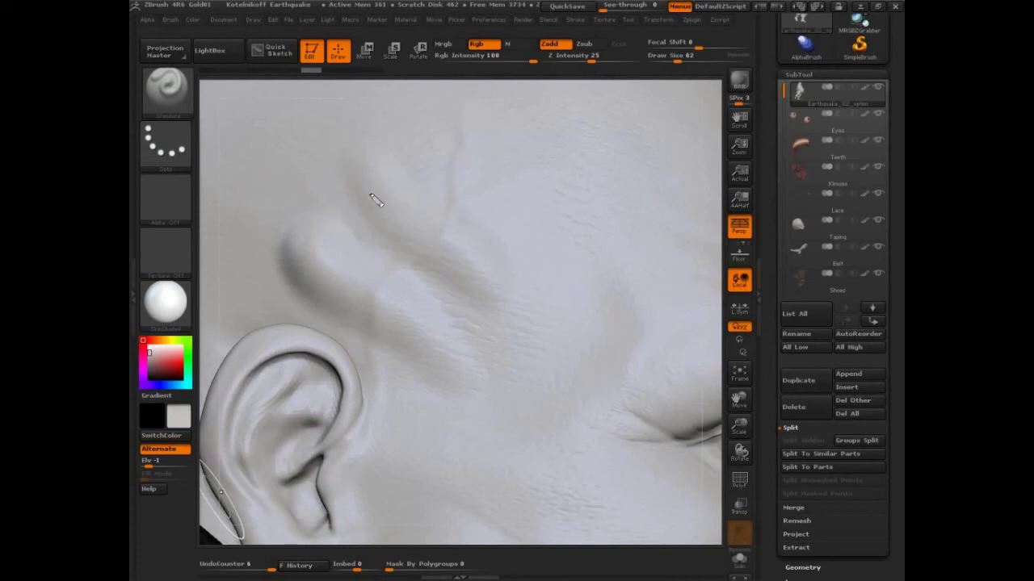
mouse_move(354, 170)
mouse_down()
mouse_move(413, 194)
mouse_move(416, 217)
mouse_up()
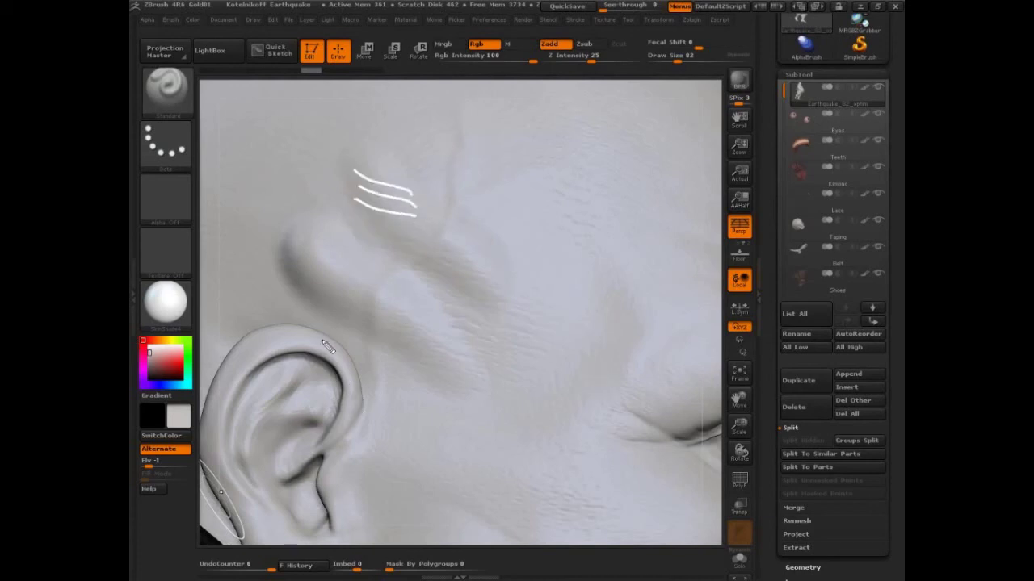
mouse_move(292, 251)
mouse_down()
mouse_move(339, 269)
mouse_move(333, 282)
mouse_up()
drag(293, 279, 335, 291)
drag(435, 254, 481, 268)
key(Escape)
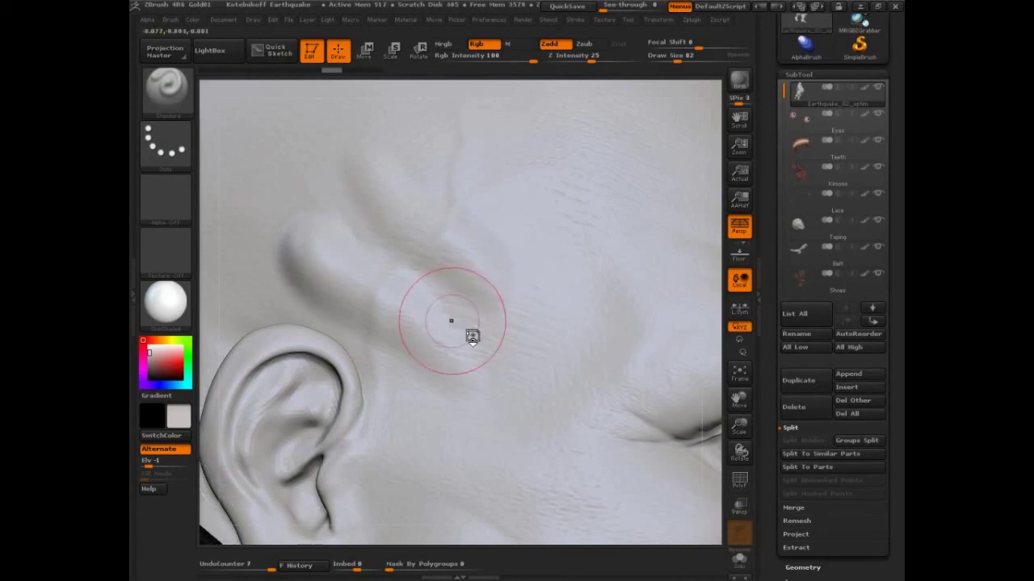
- Frame the body and undo the comparison strokes on the side of the head
key(f)
drag(533, 330, 477, 330)
mouse_move(618, 327)
alt+mouse_down()
mouse_move(651, 465)
mouse_move(716, 334)
mouse_move(590, 294)
mouse_move(621, 277)
mouse_move(626, 355)
mouse_move(602, 355)
alt+mouse_up()
key(ctrl+z)
drag(274, 254, 277, 240)
key(ctrl+z)
key(ctrl+z)
- Sculpt a diagonal stroke just above the ear with the Elastic brush at draw size 75
key(s)
drag(646, 200, 710, 203)
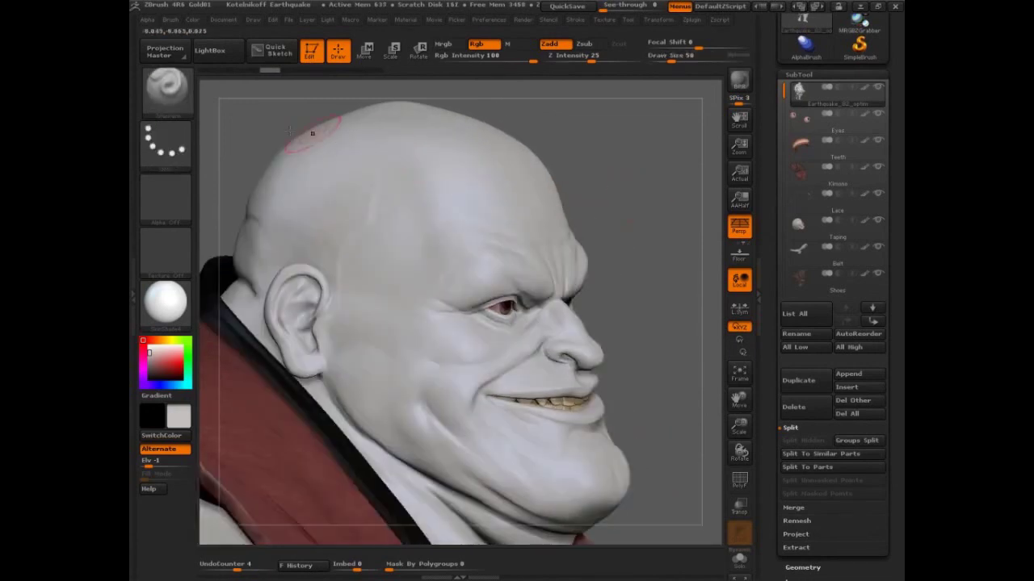
key(b)
click(571, 186)
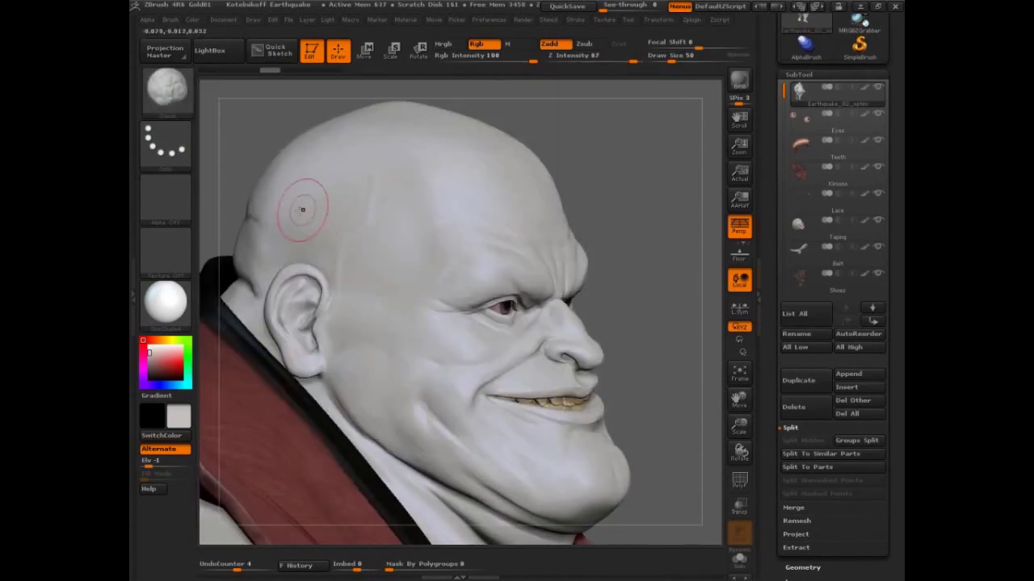
key(s)
drag(312, 219, 320, 220)
drag(614, 153, 606, 174)
drag(308, 210, 373, 263)
drag(646, 242, 664, 311)
- Try a Standard brush stroke above the Elastic stroke on the head and undo it
key(b)
key(s)
key(t)
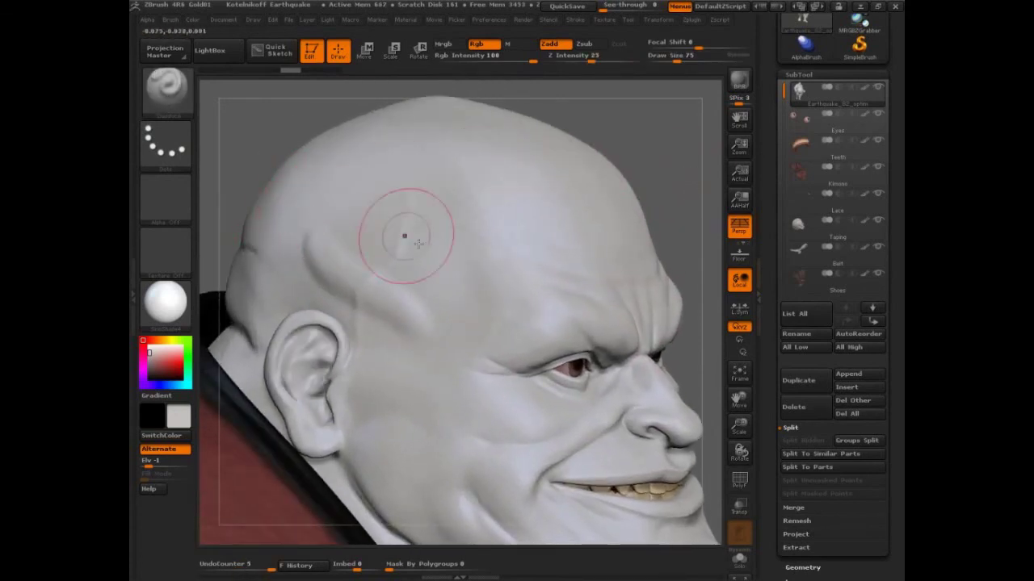
mouse_move(338, 199)
mouse_down()
mouse_move(368, 231)
mouse_move(505, 307)
mouse_up()
drag(676, 174, 680, 231)
key(ctrl+z)
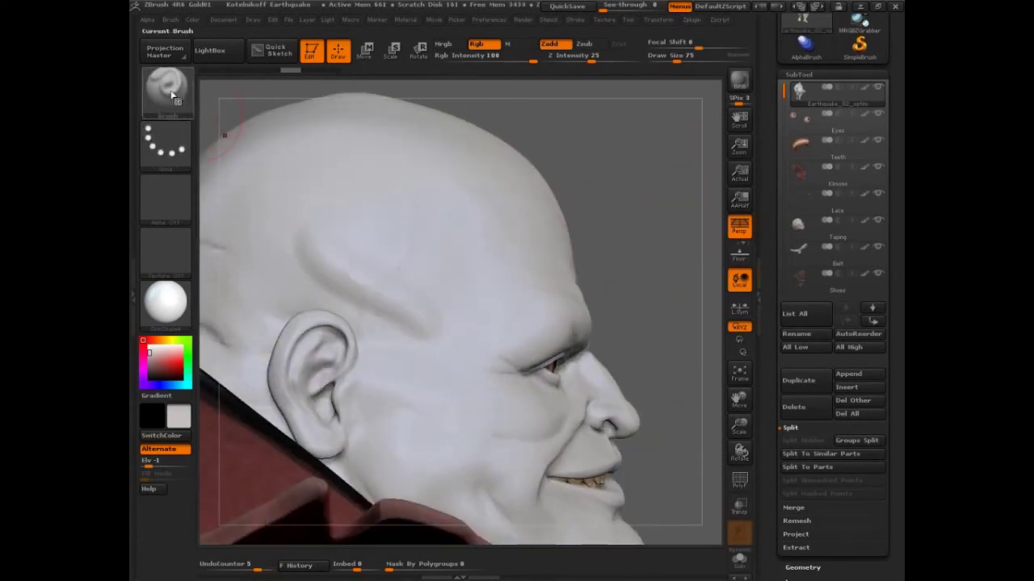
- Sculpt a second, longer diagonal stroke above the first one on the head with the Elastic brush
click(190, 95)
click(570, 182)
drag(335, 188, 497, 300)
drag(656, 234, 656, 341)
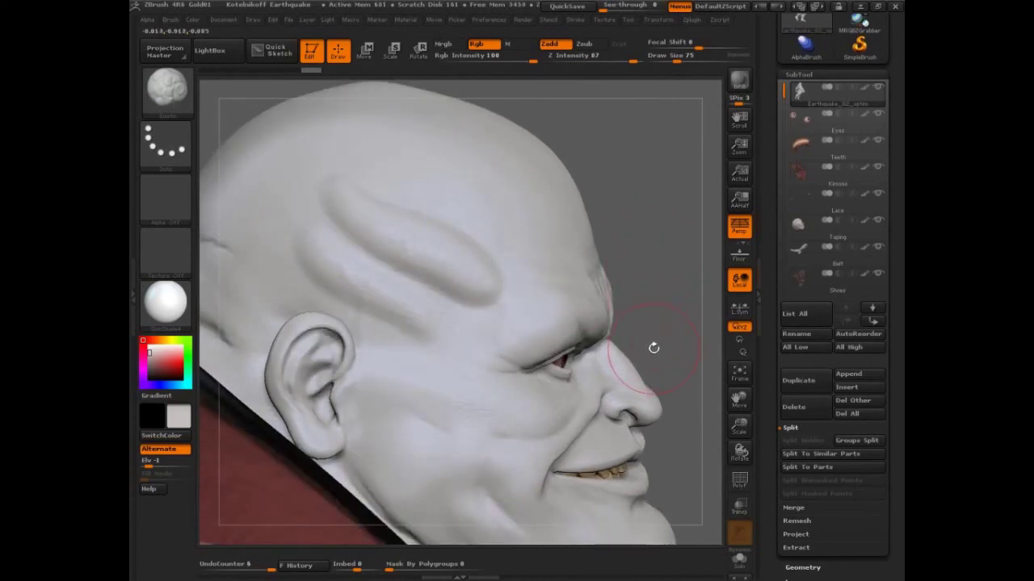
- Sculpt a parallel stroke higher on the side of the head with the Standard brush
key(b)
key(s)
key(t)
drag(359, 149, 554, 230)
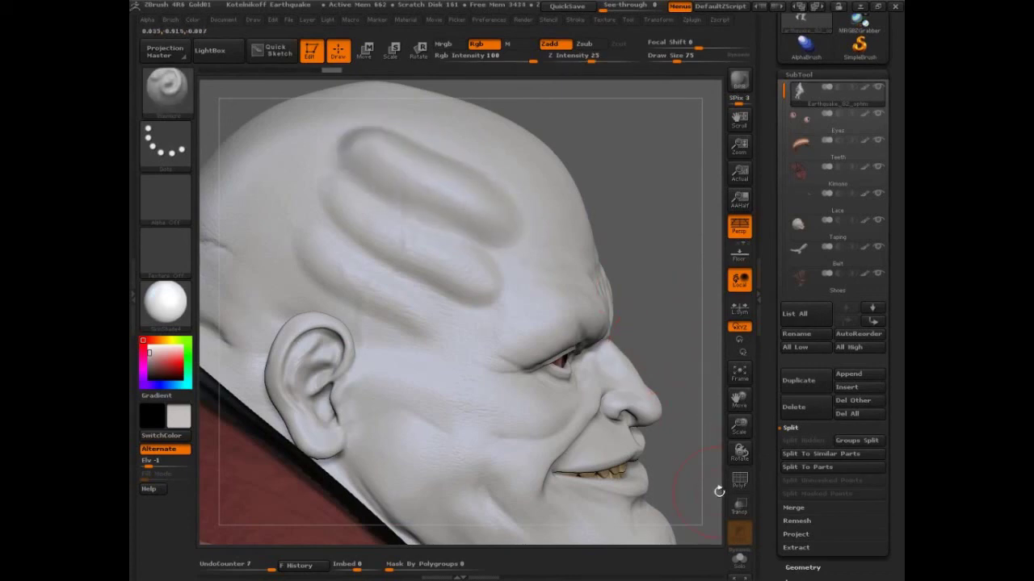